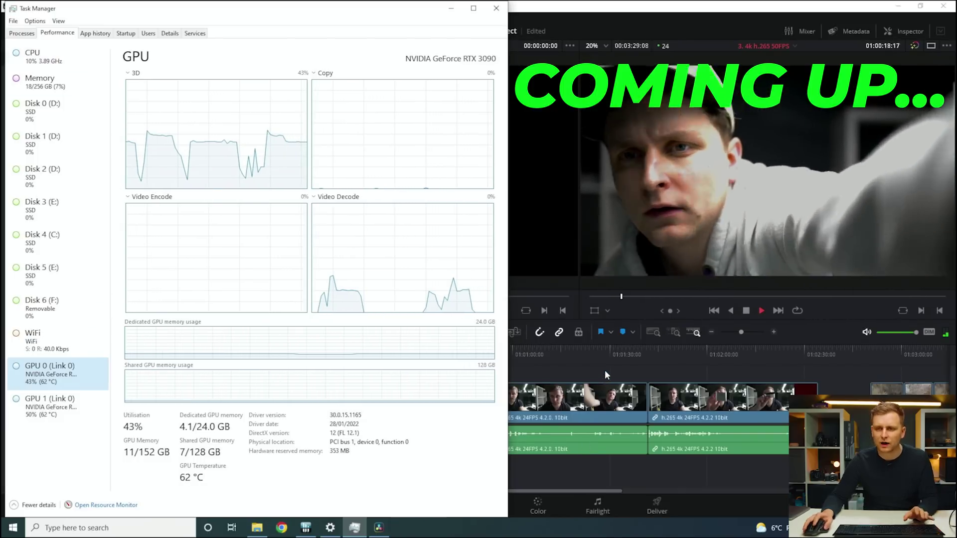
Bring Resolve's Timeline Test PRoject Edit page back in front of Task Manager.
{"action": "left_click", "coordinate": [605, 375]}
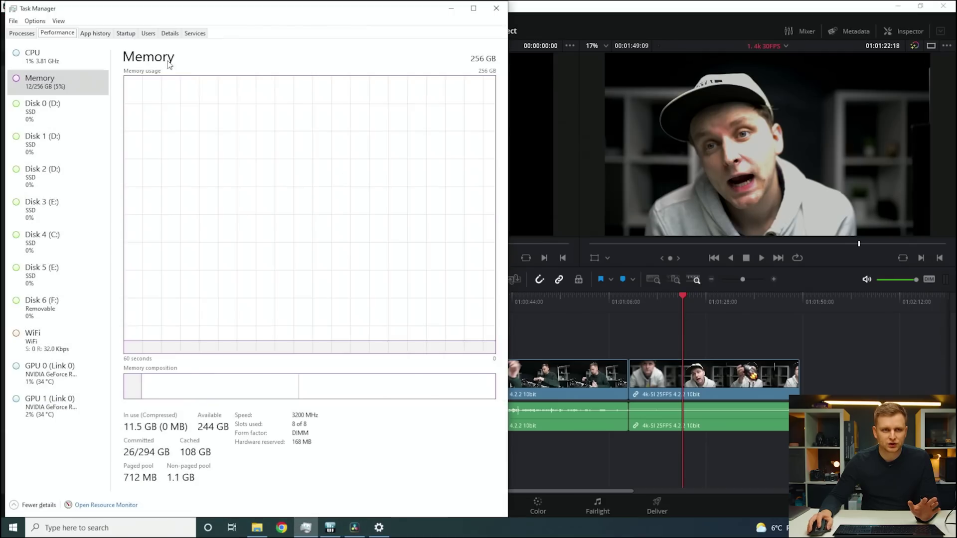
Switch Task Manager's CPU graph to show each logical processor separately.
{"action": "left_click", "coordinate": [69, 59]}
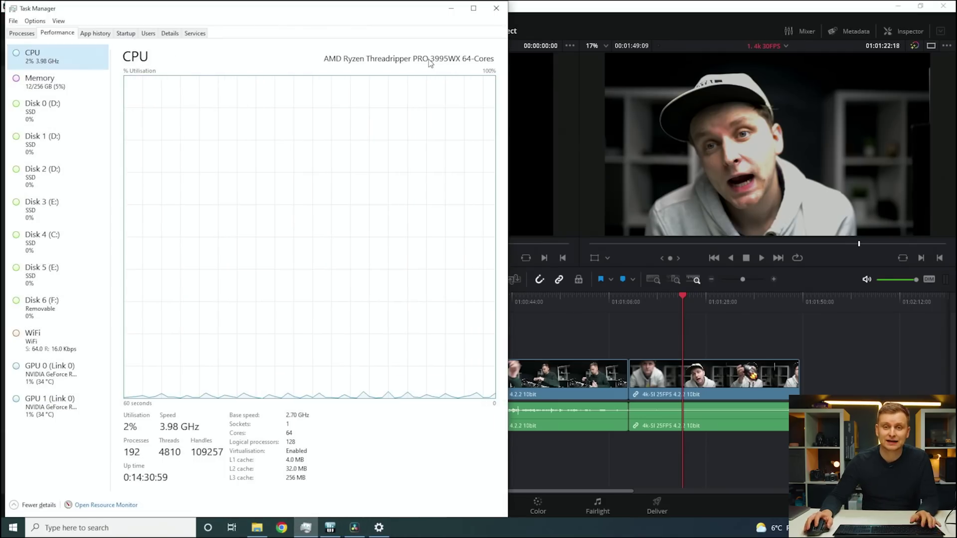
{"action": "right_click", "coordinate": [299, 138]}
{"action": "left_click", "coordinate": [451, 155]}
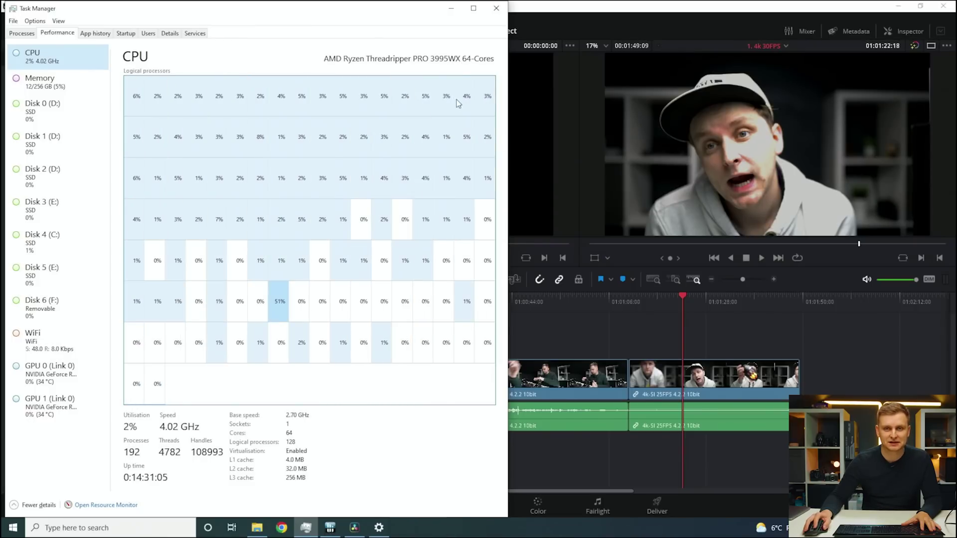
{"action": "right_click", "coordinate": [369, 129]}
Check the Memory and GPU 0 performance readings.
{"action": "left_click", "coordinate": [82, 84]}
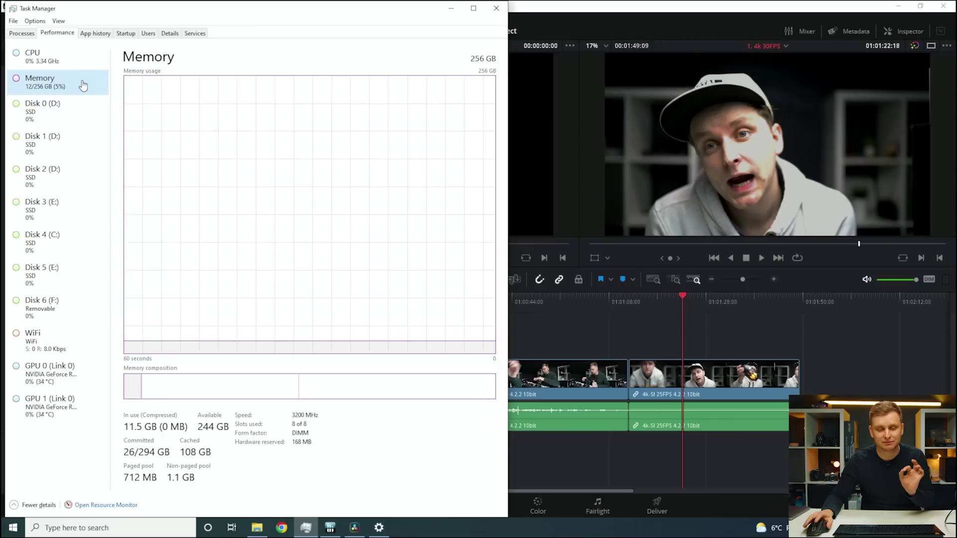
{"action": "mouse_move", "coordinate": [298, 431]}
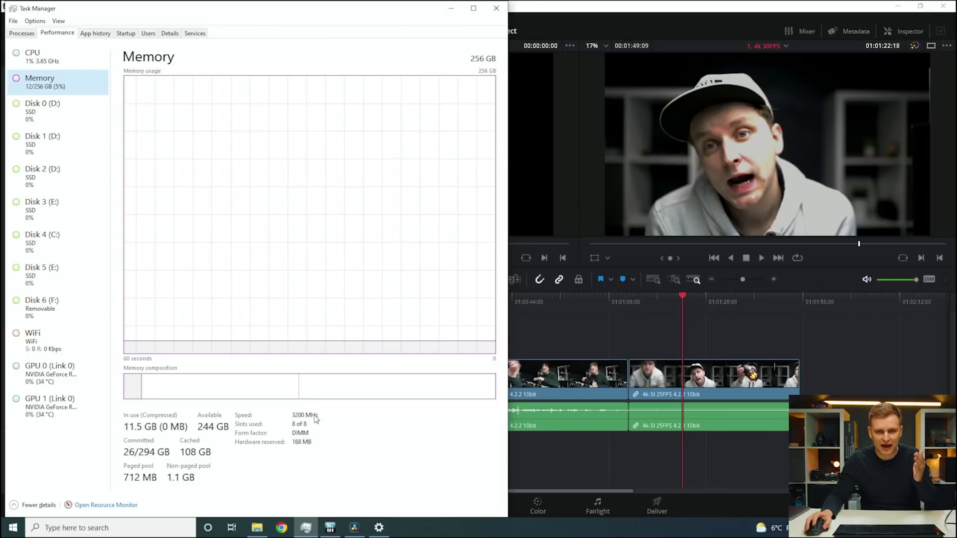
{"action": "left_click", "coordinate": [88, 380]}
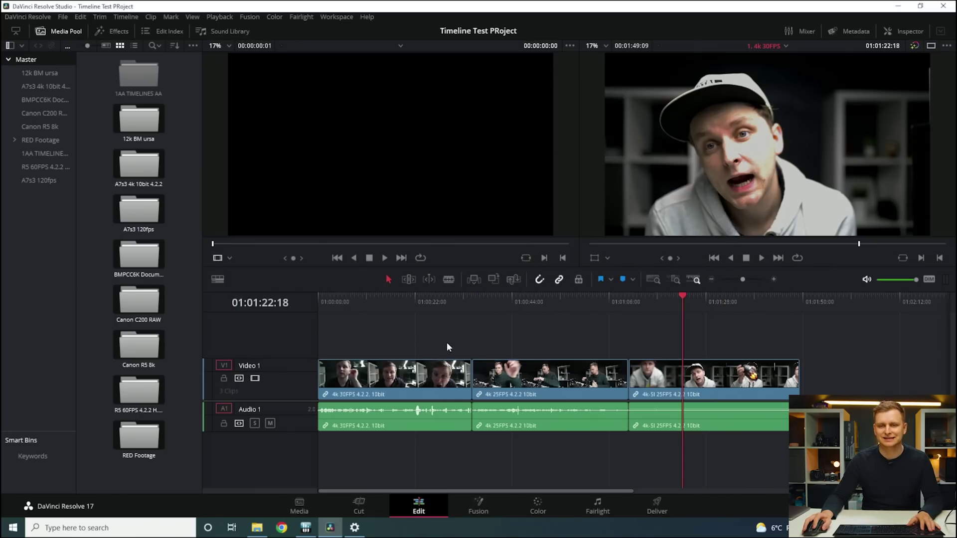
Review the 3840 x 2160, 24 fps project settings and close them unchanged.
{"action": "left_click_drag", "start_coordinate": [431, 293], "coordinate": [388, 309]}
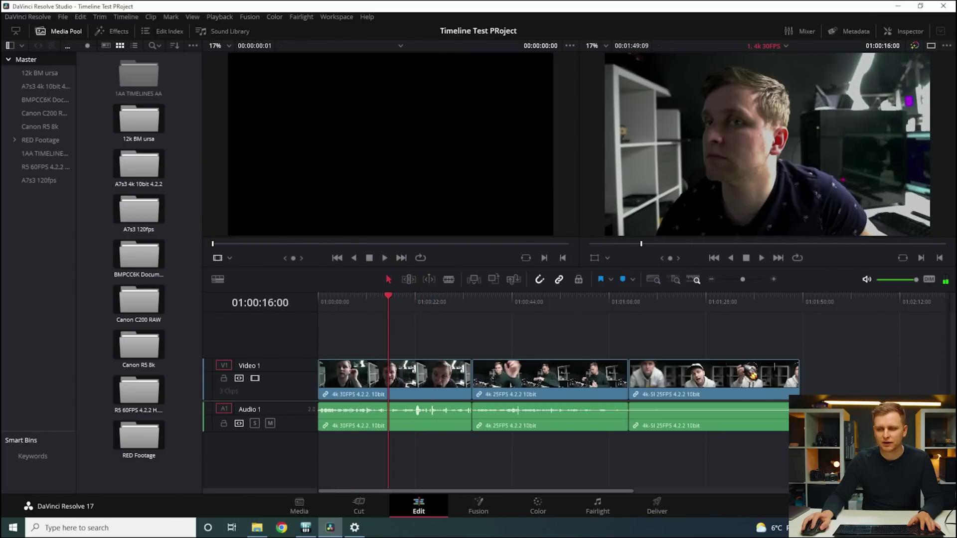
{"action": "key", "text": "shift+9"}
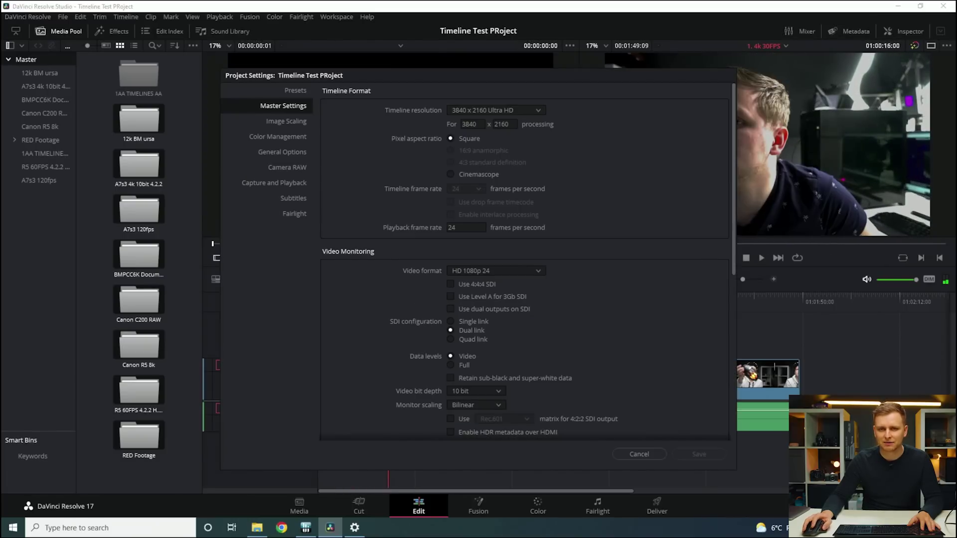
{"action": "left_click", "coordinate": [639, 454]}
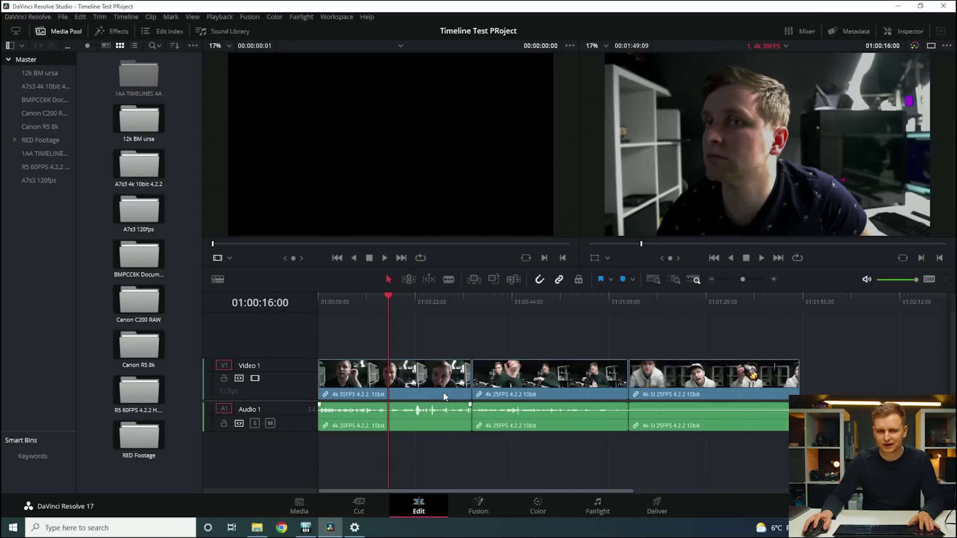
Scrub back near the timeline start, around 01:00:19 in the first clip.
{"action": "left_click", "coordinate": [430, 298]}
{"action": "left_click_drag", "start_coordinate": [422, 292], "coordinate": [339, 292]}
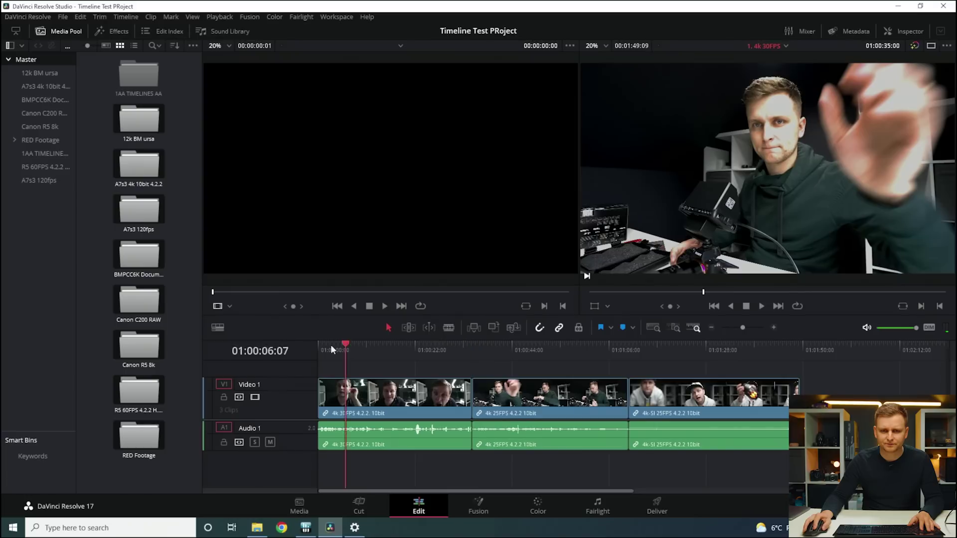
{"action": "left_click_drag", "start_coordinate": [356, 351], "coordinate": [402, 361]}
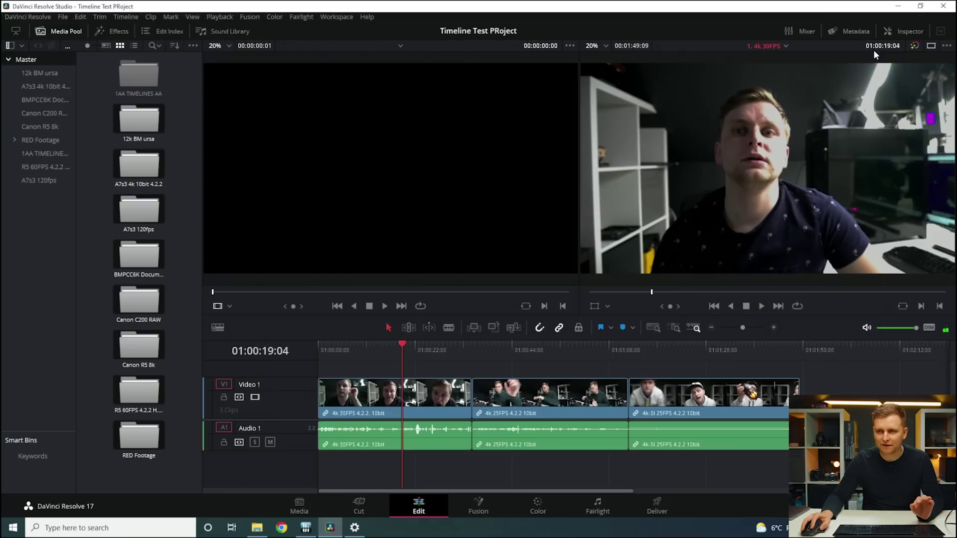
{"action": "left_click", "coordinate": [518, 504]}
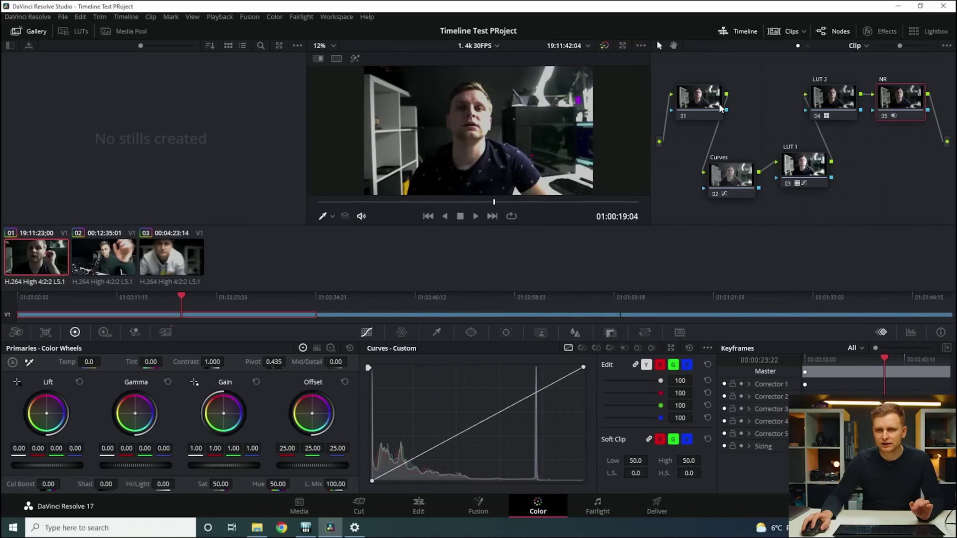
{"action": "left_click", "coordinate": [798, 167]}
{"action": "left_click", "coordinate": [833, 98]}
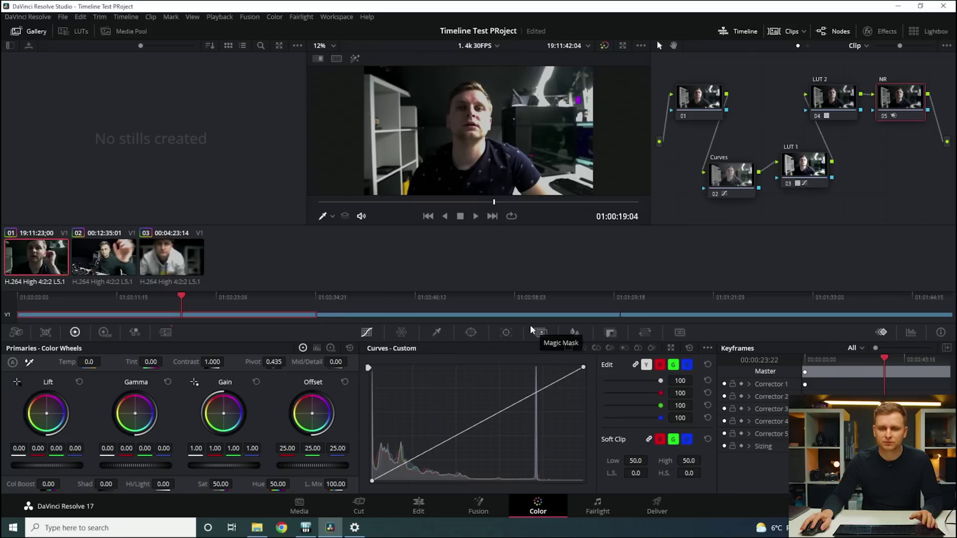
{"action": "left_click", "coordinate": [418, 506]}
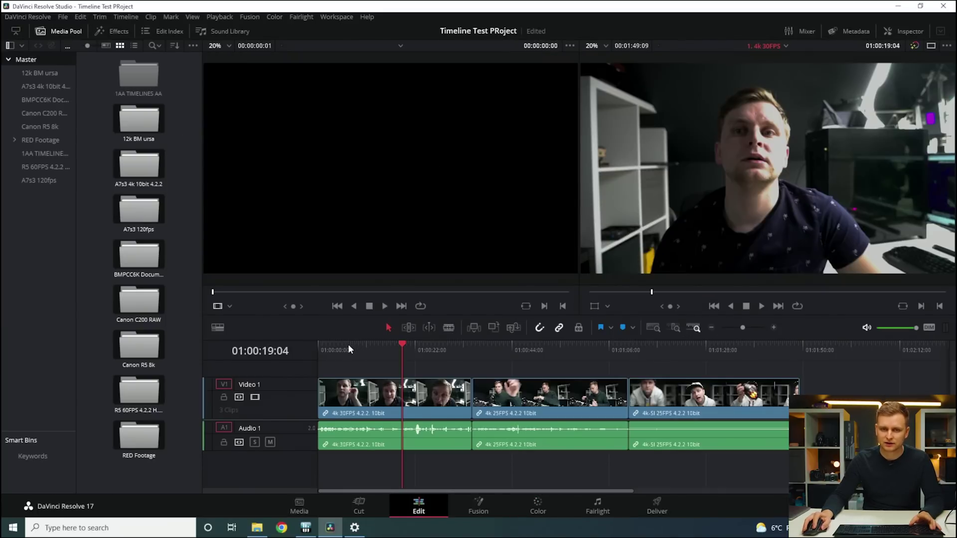
Play the 30fps timeline, jumping into the third clip and fast-forwarding to the end.
{"action": "left_click_drag", "start_coordinate": [348, 344], "coordinate": [524, 384]}
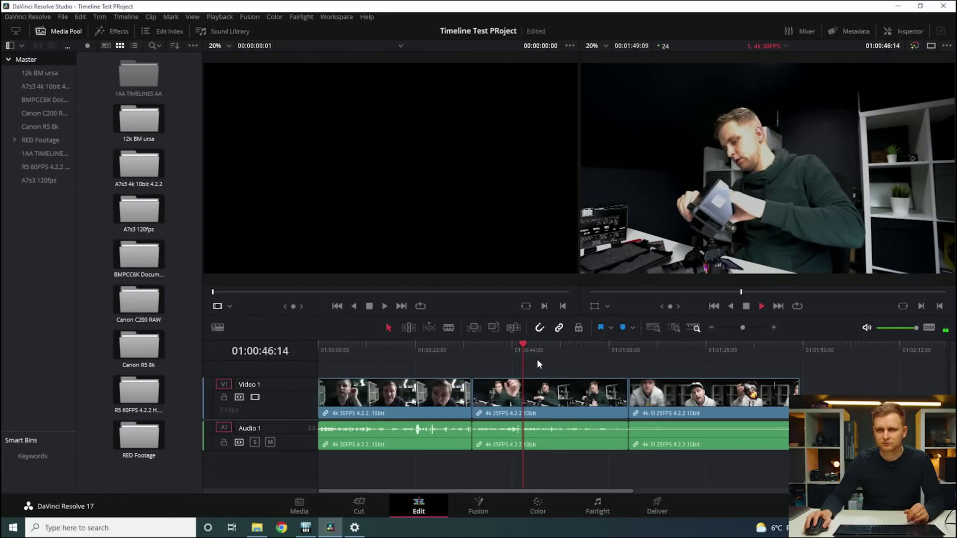
{"action": "key", "text": "space"}
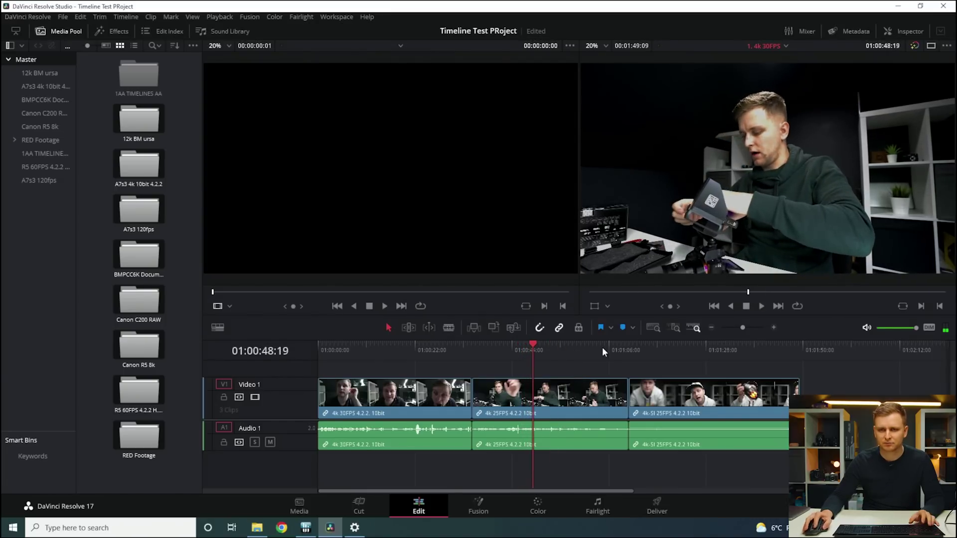
{"action": "left_click", "coordinate": [609, 343]}
{"action": "key", "text": "space"}
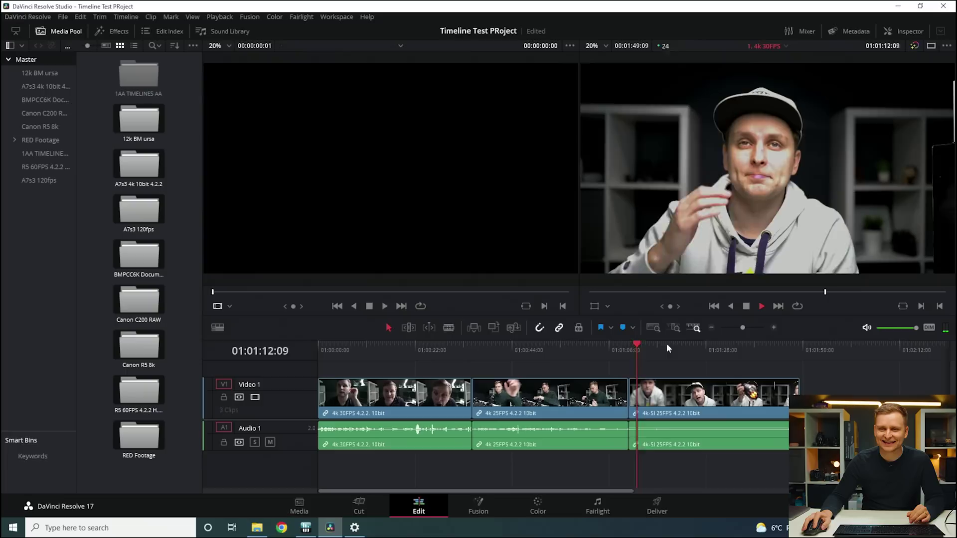
{"action": "key", "text": "l"}
{"action": "key", "text": "l"}
{"action": "key", "text": "l"}
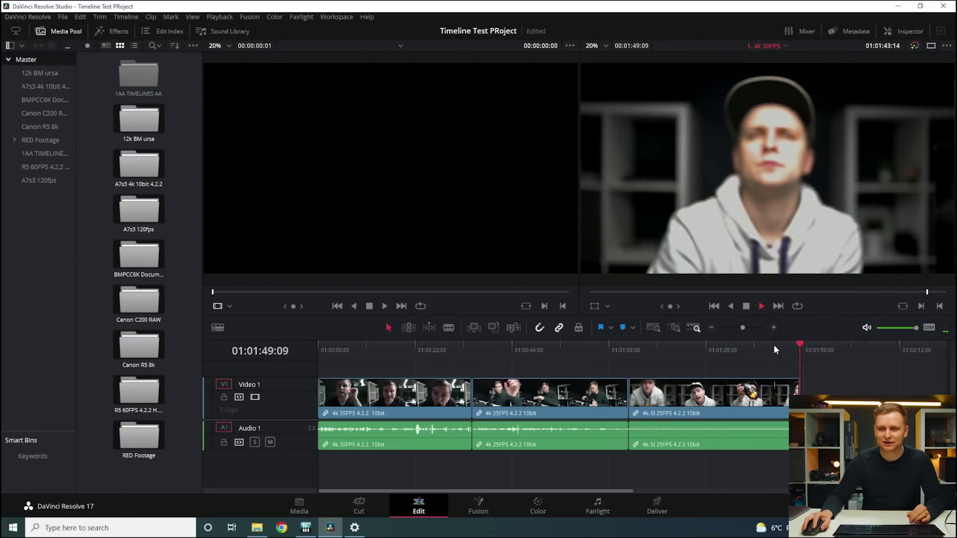
{"action": "left_click", "coordinate": [716, 344]}
Restart playback and jump between points from about 01:00:24 to 01:01:00.
{"action": "left_click", "coordinate": [662, 343]}
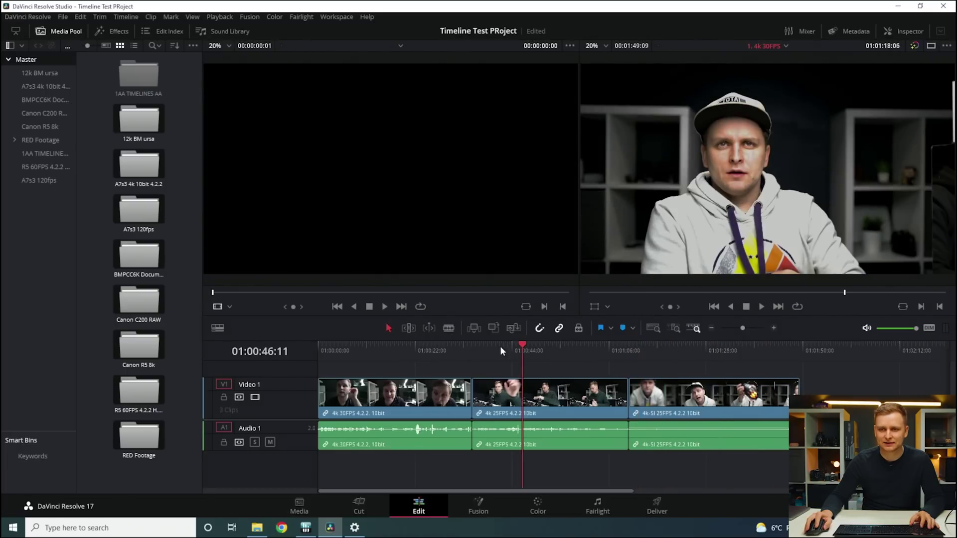
{"action": "key", "text": "space"}
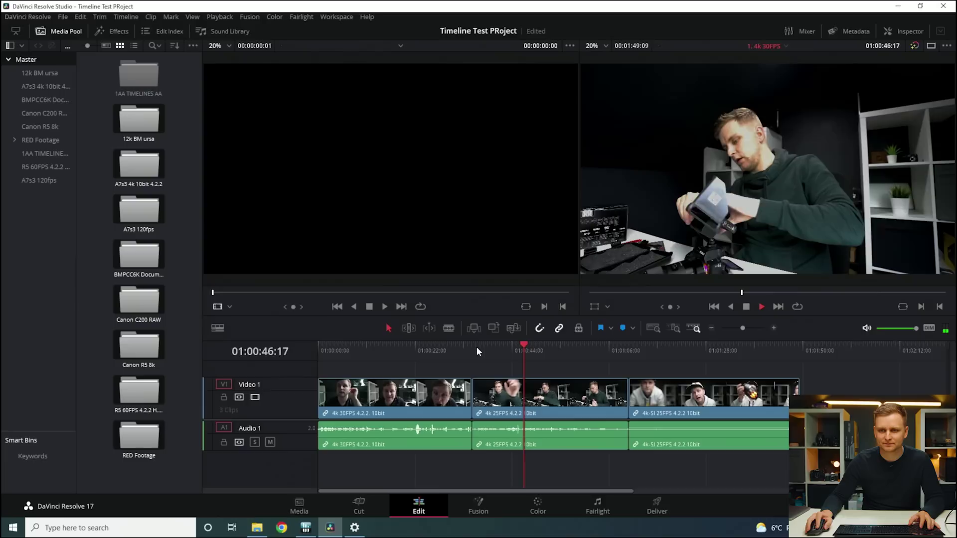
{"action": "left_click", "coordinate": [444, 346]}
{"action": "left_click", "coordinate": [380, 346]}
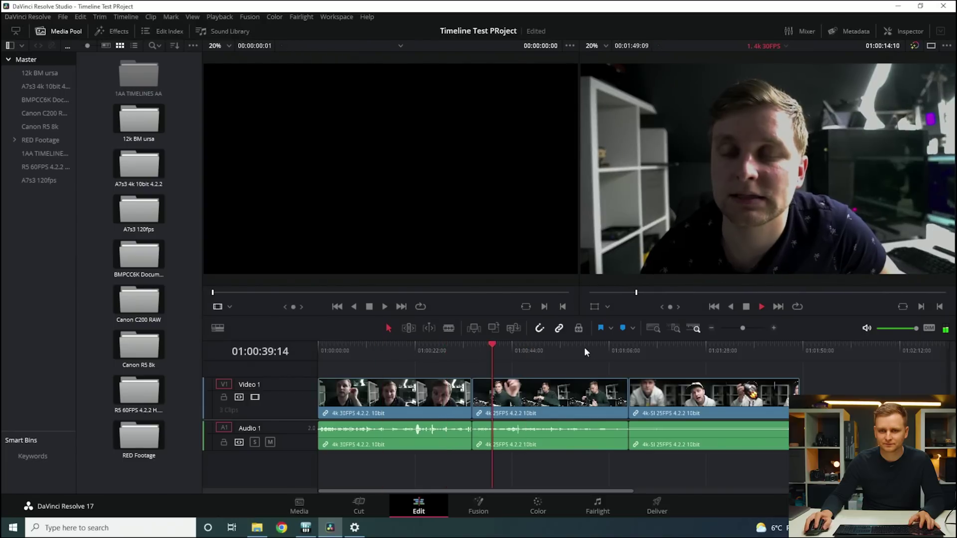
{"action": "left_click", "coordinate": [588, 347]}
{"action": "left_click", "coordinate": [425, 346]}
{"action": "left_click", "coordinate": [460, 346]}
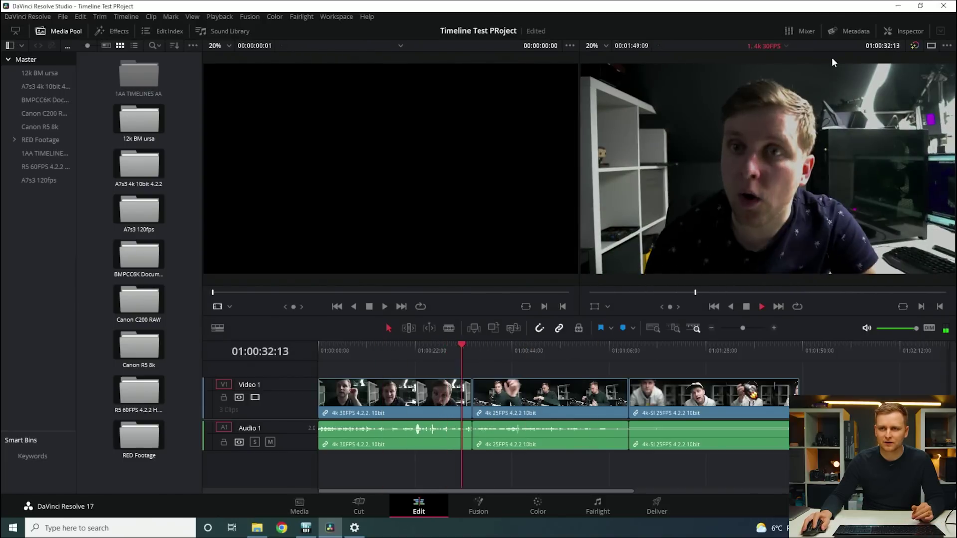
Switch to the '2. 4k 60FPS' timeline and scrub its two 60fps clips.
{"action": "left_click", "coordinate": [767, 46]}
{"action": "left_click", "coordinate": [767, 67]}
{"action": "left_click_drag", "start_coordinate": [370, 348], "coordinate": [463, 354]}
Play the 60fps timeline and check CPU and GPU 0 load in Task Manager.
{"action": "key", "text": "space"}
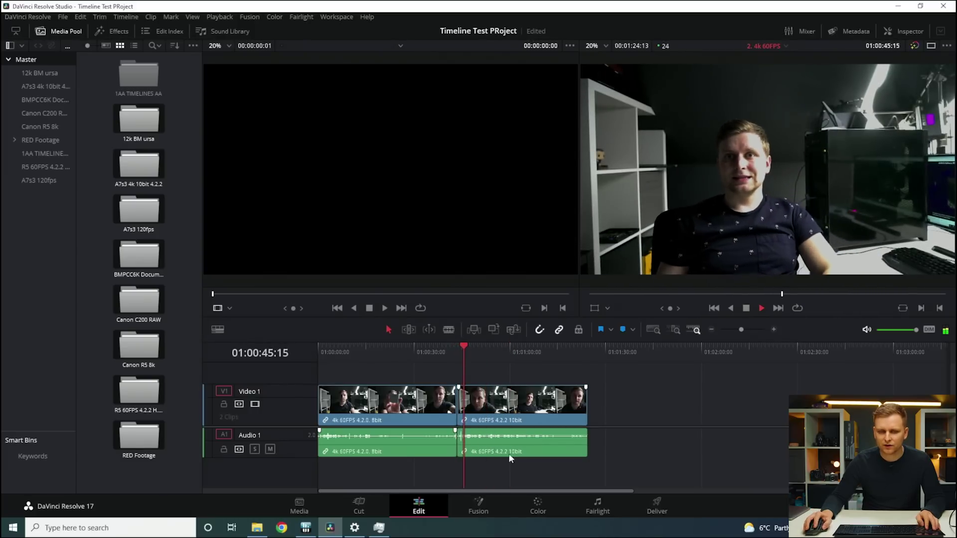
{"action": "key", "text": "ctrl+shift+Escape"}
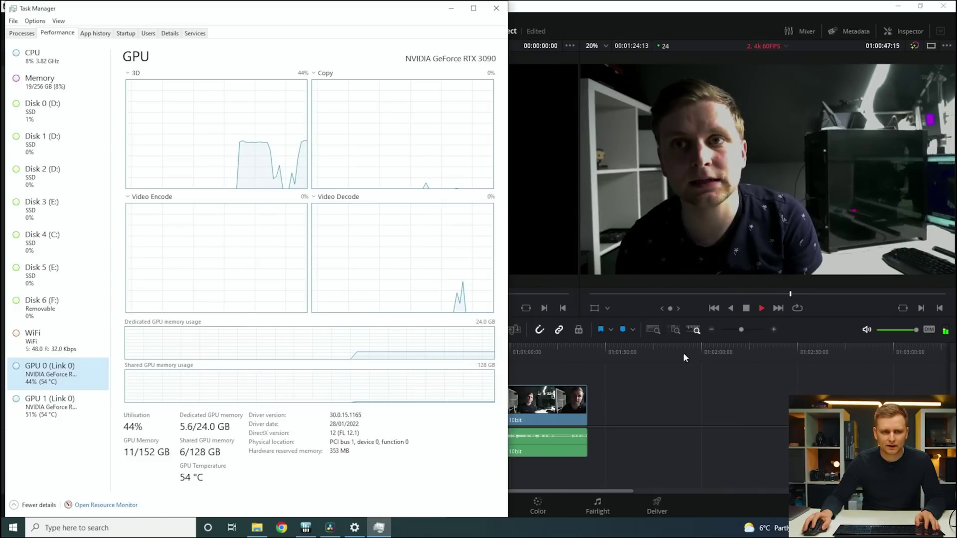
{"action": "left_click", "coordinate": [55, 59]}
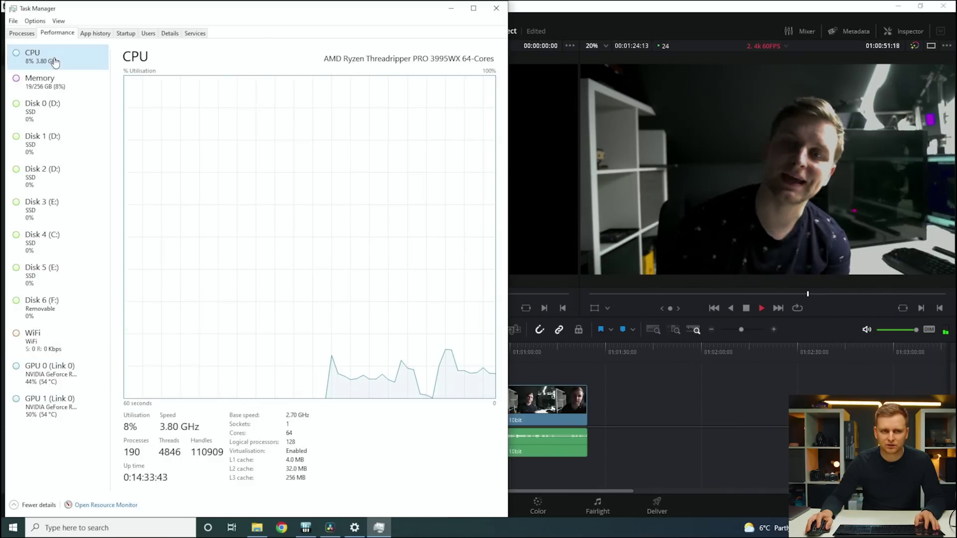
{"action": "left_click", "coordinate": [49, 369]}
{"action": "left_click", "coordinate": [671, 418]}
Play from further into the second 60fps clip and check both GPUs' load and temperature.
{"action": "left_click_drag", "start_coordinate": [485, 352], "coordinate": [348, 373]}
{"action": "key", "text": "space"}
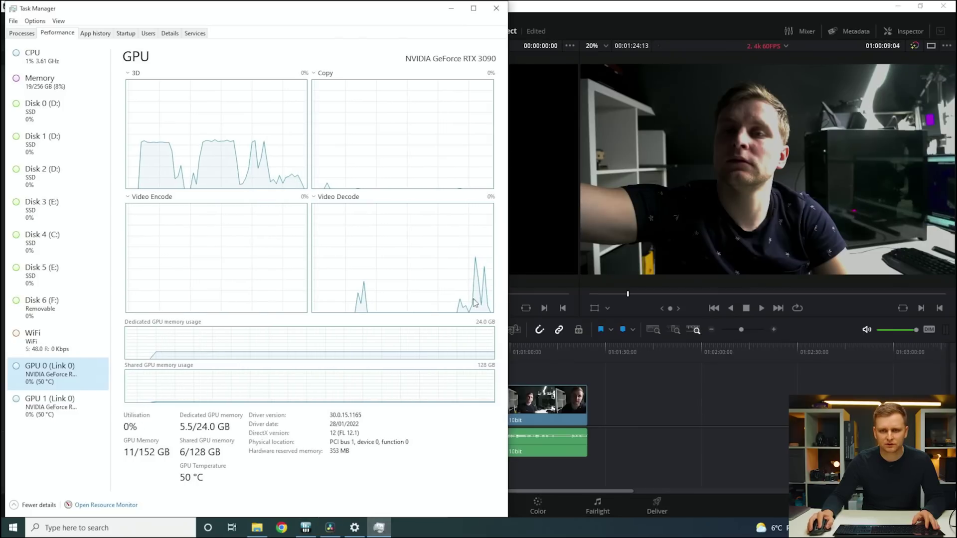
{"action": "key", "text": "space"}
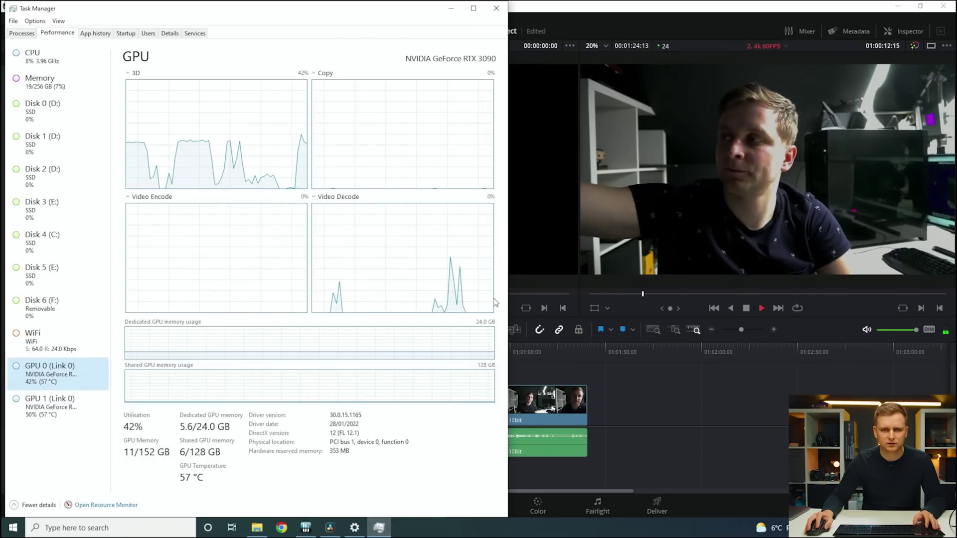
{"action": "left_click", "coordinate": [72, 405]}
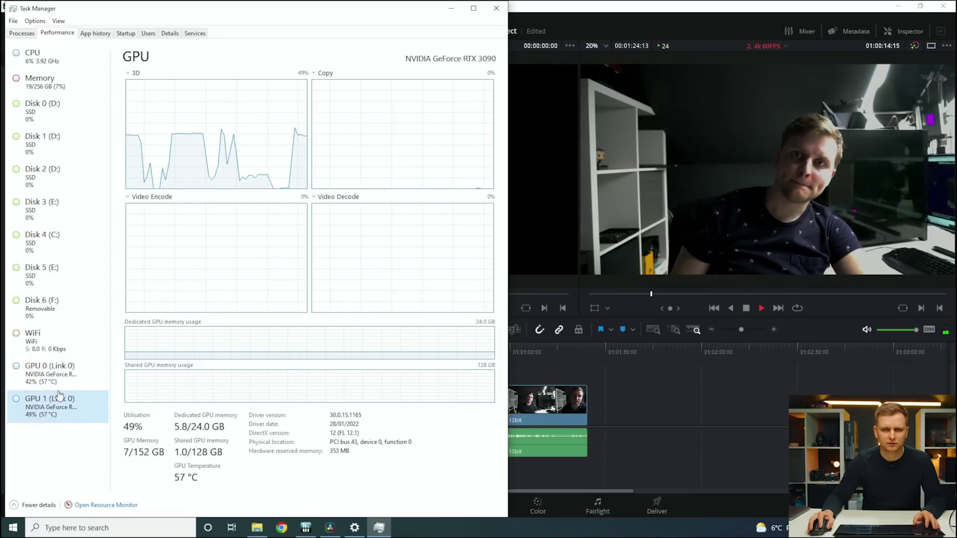
{"action": "left_click", "coordinate": [67, 385]}
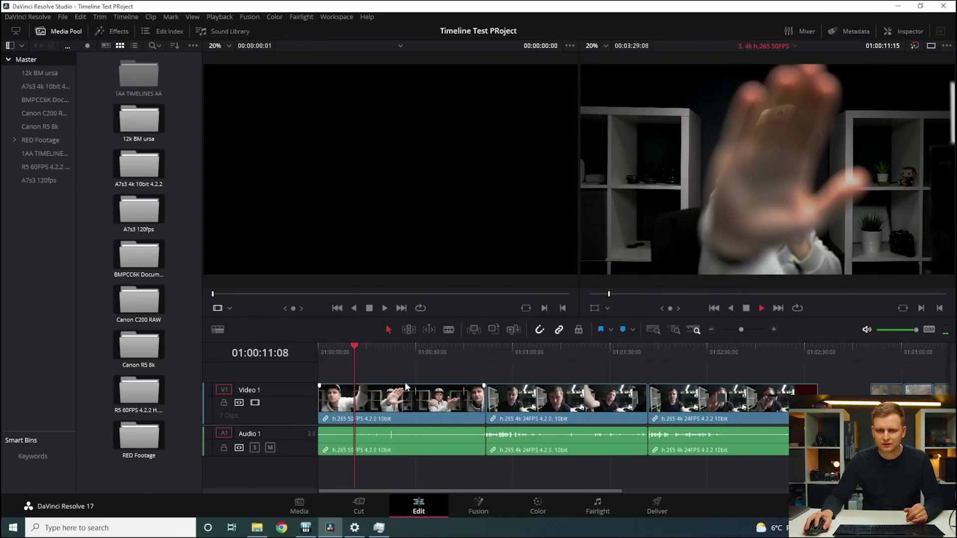
{"action": "key", "text": "alt+Tab"}
{"action": "left_click", "coordinate": [74, 386]}
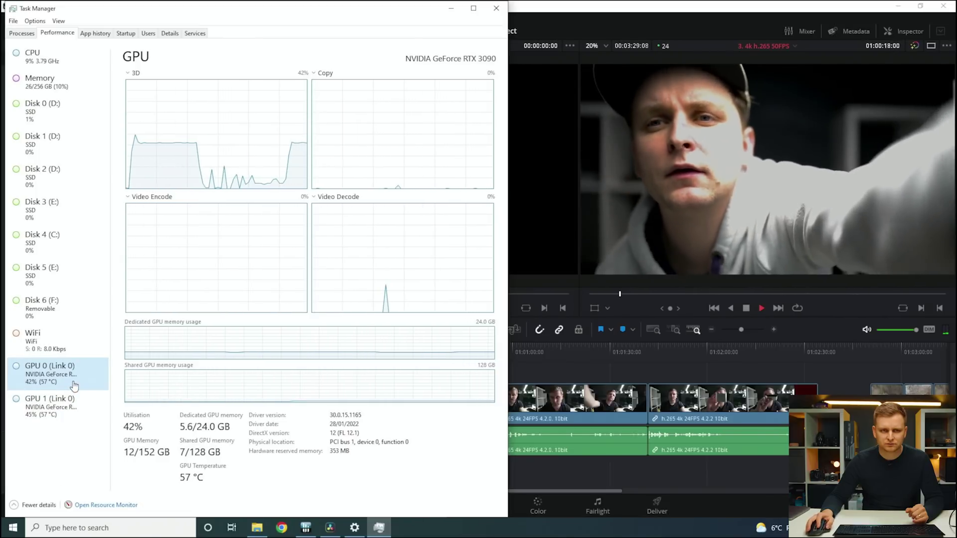
{"action": "key", "text": "alt+Tab"}
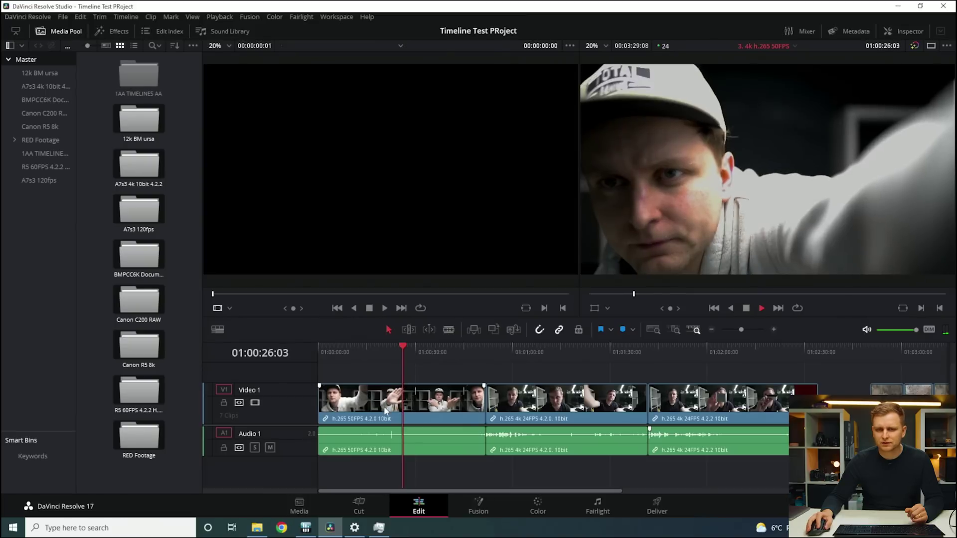
{"action": "left_click", "coordinate": [380, 528]}
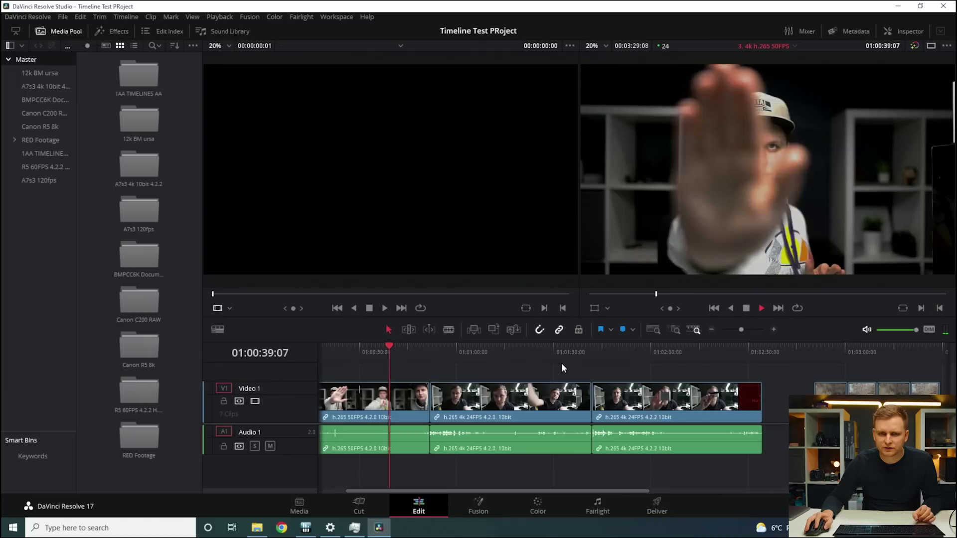
{"action": "mouse_move", "coordinate": [382, 345]}
{"action": "left_mouse_down"}
{"action": "mouse_move", "coordinate": [350, 347]}
{"action": "mouse_move", "coordinate": [414, 347]}
{"action": "mouse_move", "coordinate": [353, 348]}
{"action": "mouse_move", "coordinate": [369, 349]}
{"action": "left_mouse_up"}
{"action": "key", "text": "space"}
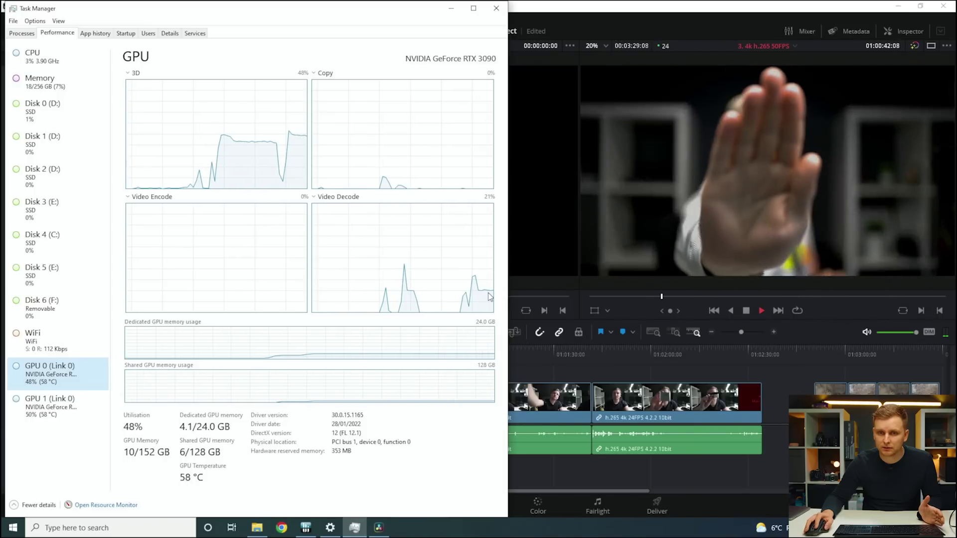
{"action": "left_click", "coordinate": [534, 358]}
{"action": "left_click", "coordinate": [355, 348]}
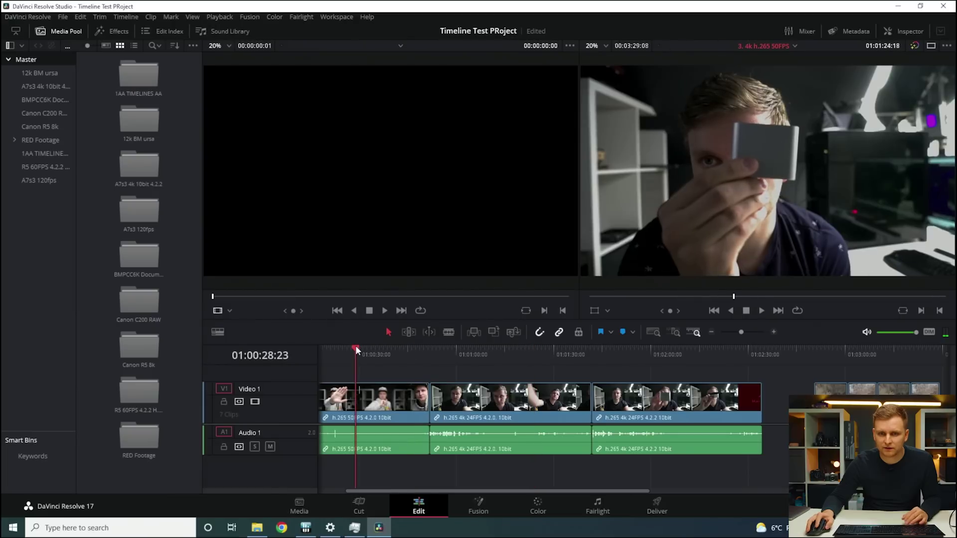
{"action": "key", "text": "space"}
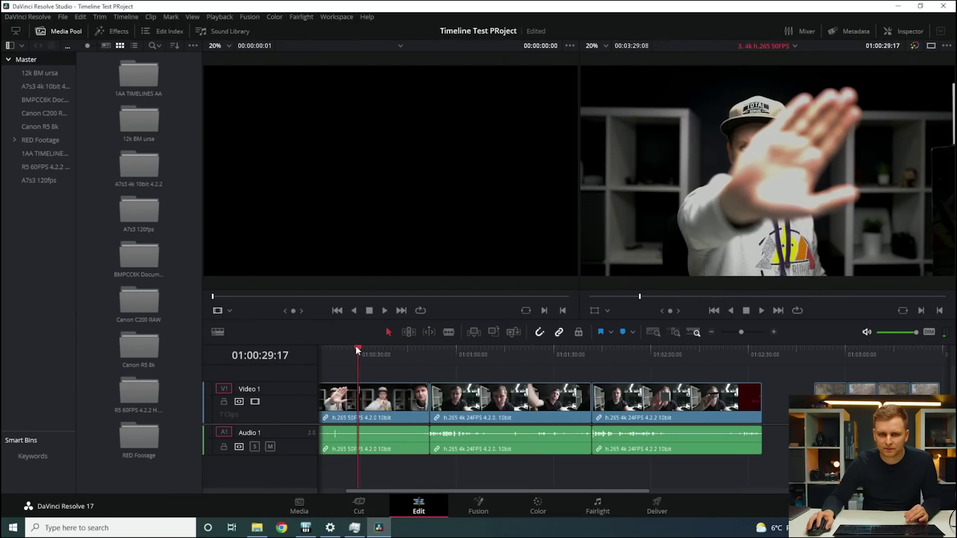
{"action": "key", "text": "space"}
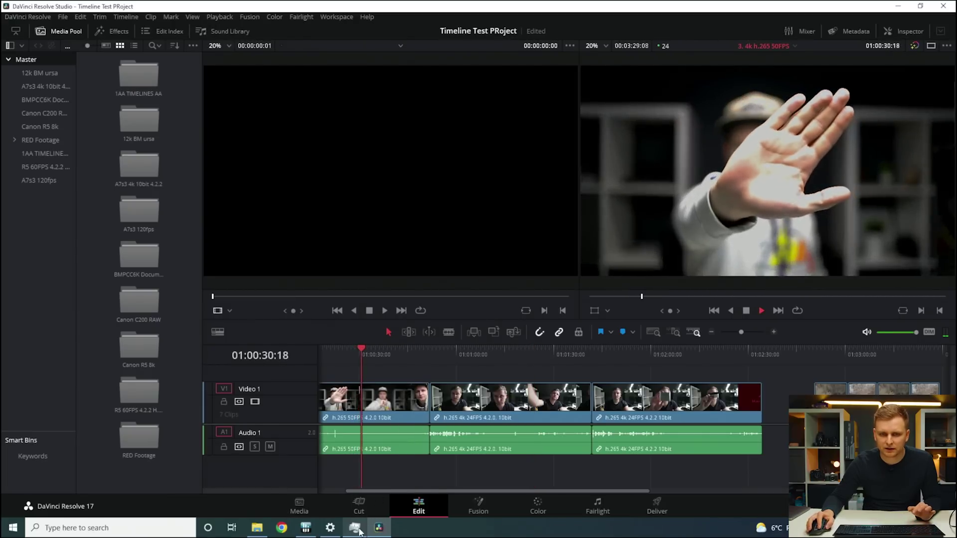
{"action": "left_click", "coordinate": [358, 530]}
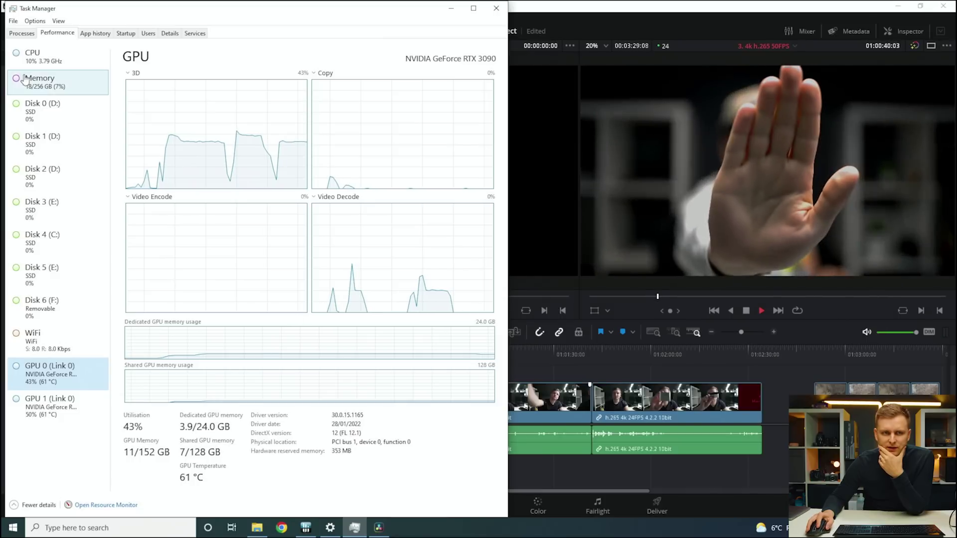
{"action": "left_click", "coordinate": [51, 56]}
{"action": "left_click", "coordinate": [50, 370]}
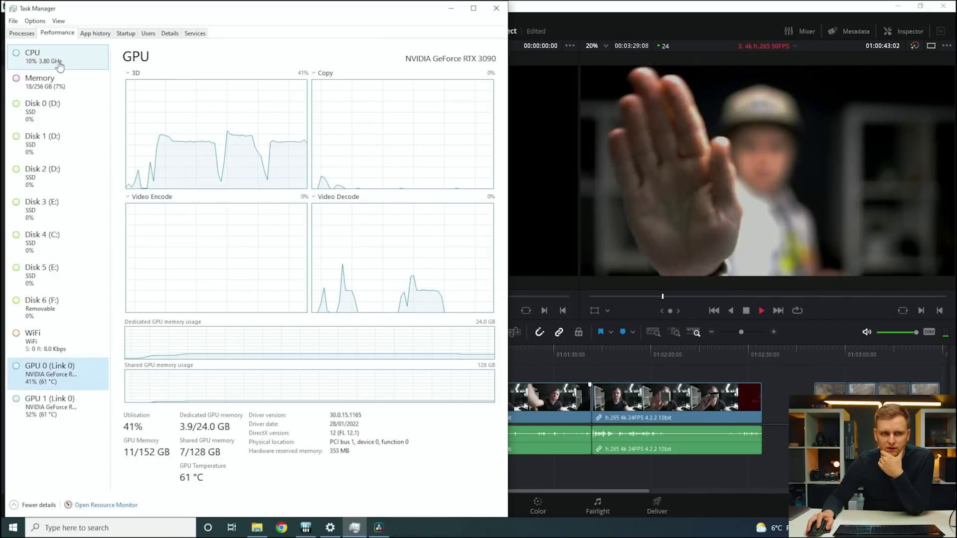
{"action": "left_click", "coordinate": [539, 377]}
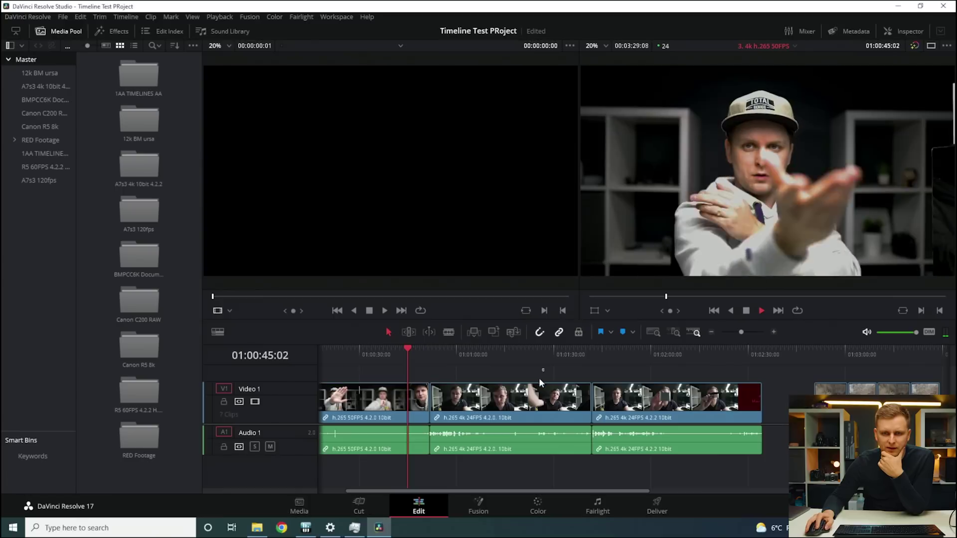
{"action": "left_click_drag", "start_coordinate": [385, 347], "coordinate": [331, 352]}
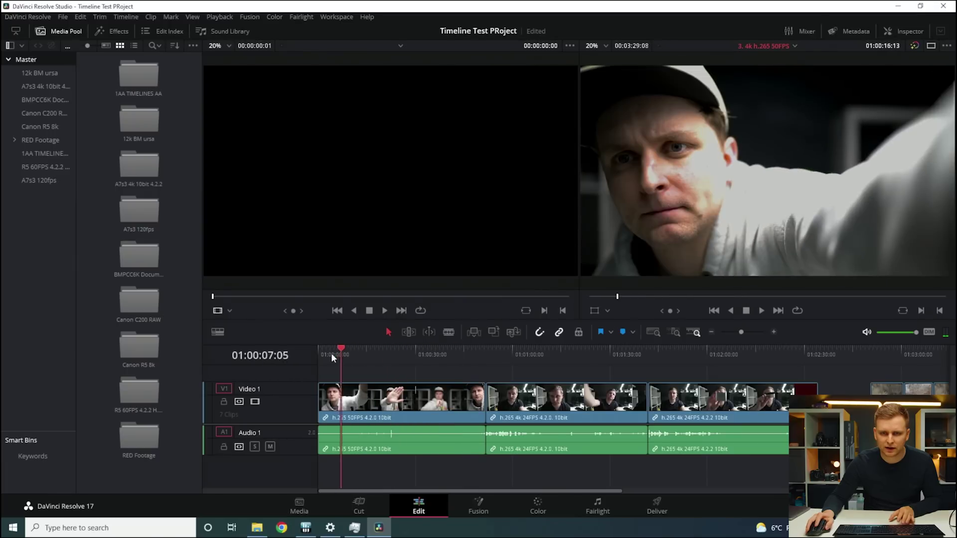
Play the h.265 timeline from just before one minute while checking the GPU monitor.
{"action": "left_click", "coordinate": [355, 529]}
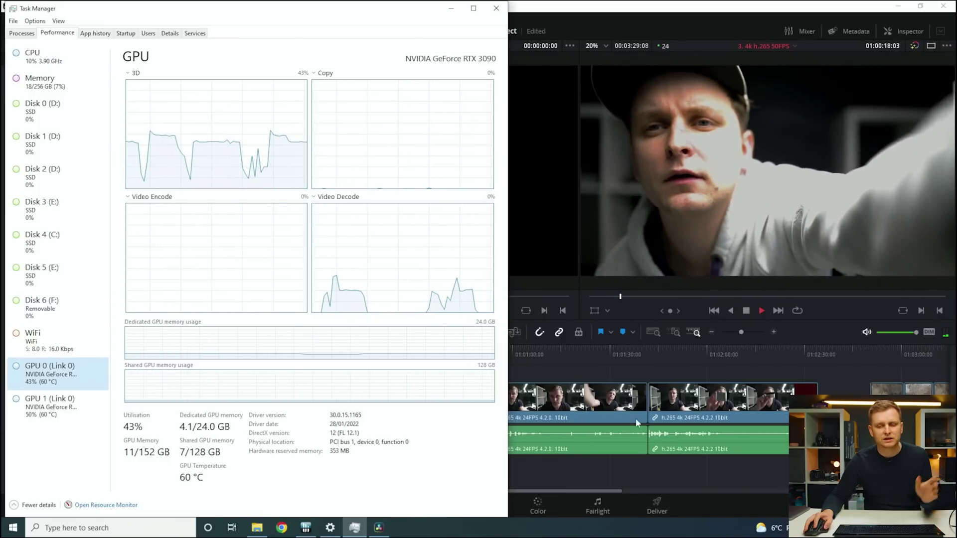
{"action": "left_click", "coordinate": [604, 372]}
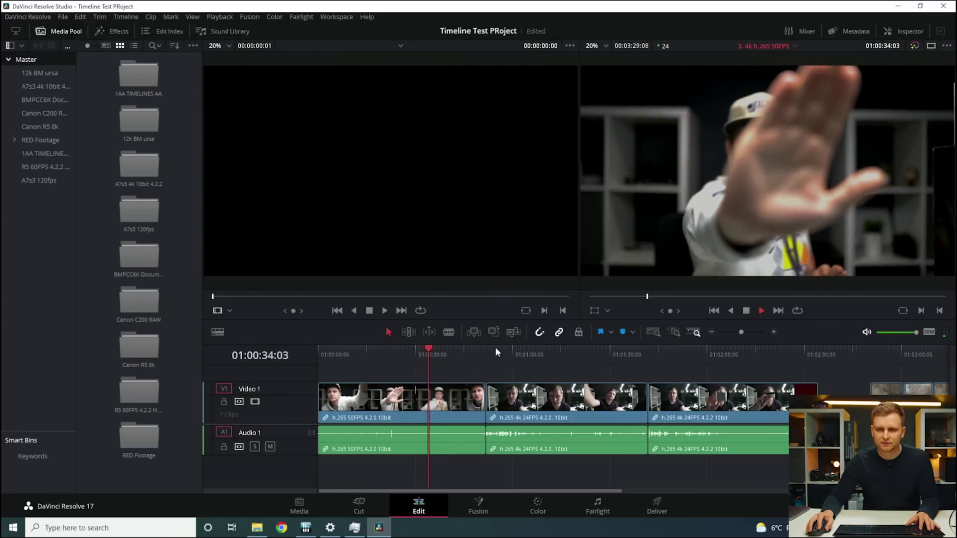
{"action": "mouse_move", "coordinate": [495, 349]}
{"action": "left_mouse_down"}
{"action": "mouse_move", "coordinate": [623, 354]}
{"action": "mouse_move", "coordinate": [502, 367]}
{"action": "left_mouse_up"}
{"action": "key", "text": "space"}
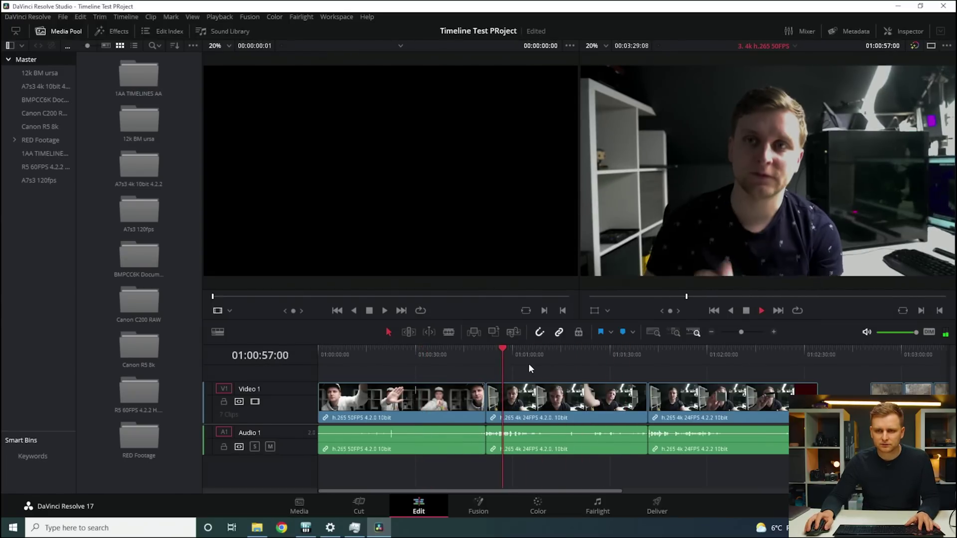
{"action": "left_click", "coordinate": [353, 532]}
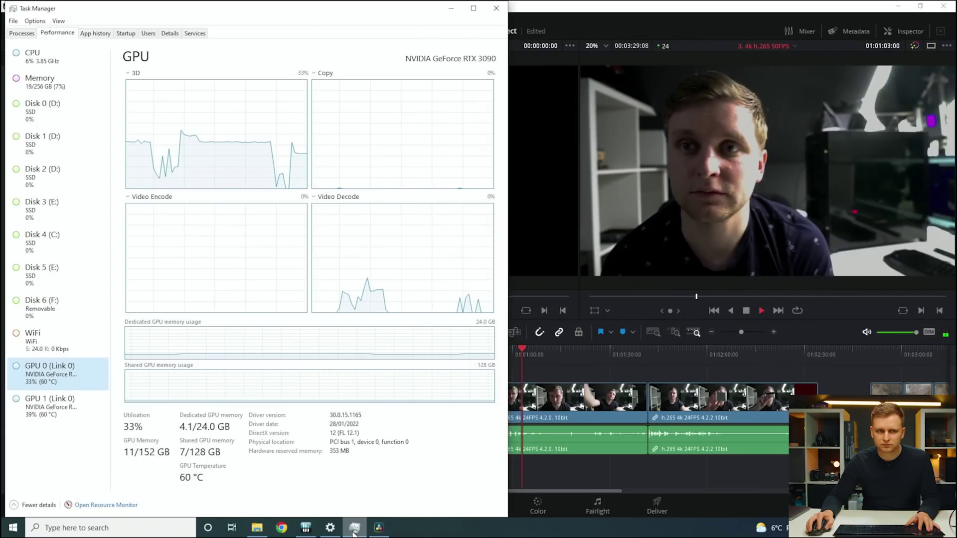
{"action": "left_click", "coordinate": [354, 530]}
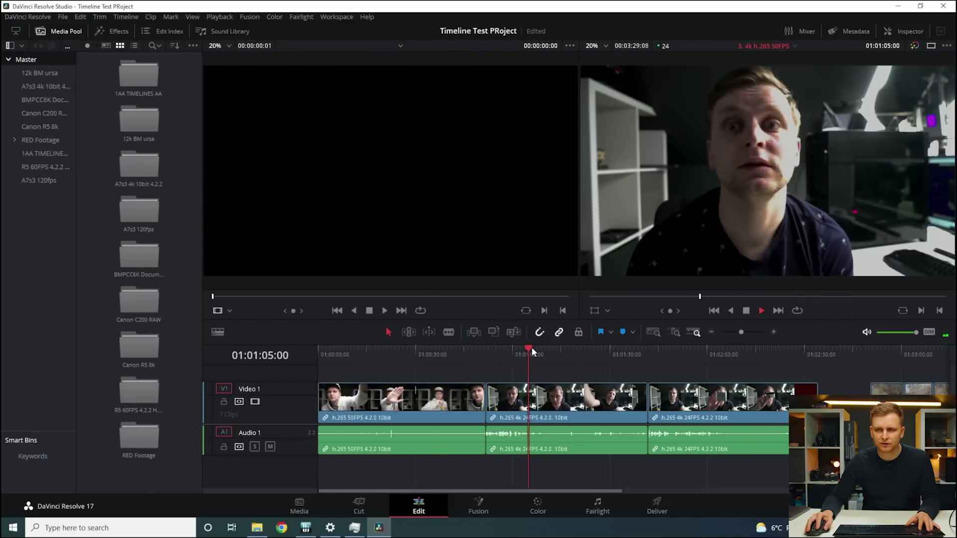
Play from about 01:01:43 with a GPU check, then pull back to around 01:02:05.
{"action": "left_click_drag", "start_coordinate": [532, 348], "coordinate": [561, 362]}
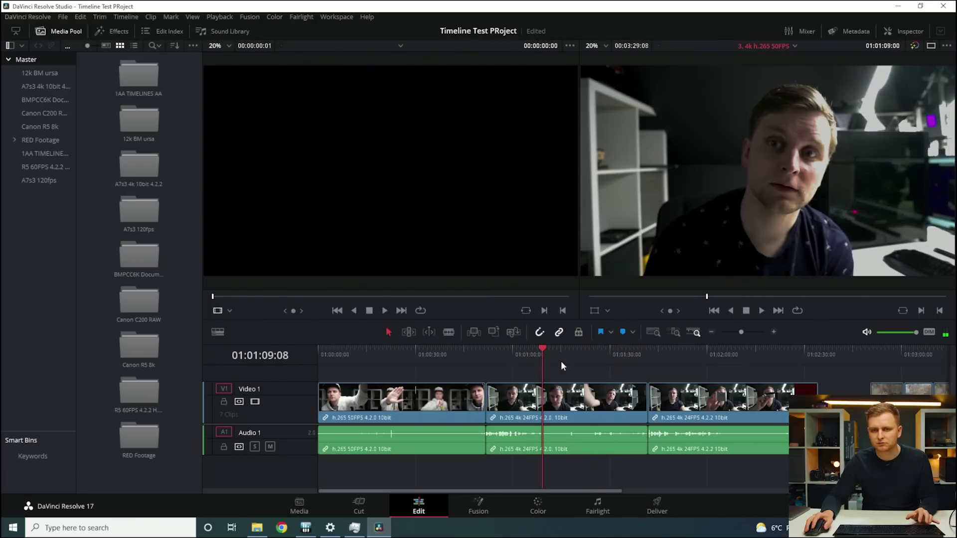
{"action": "left_click", "coordinate": [651, 358]}
{"action": "key", "text": "space"}
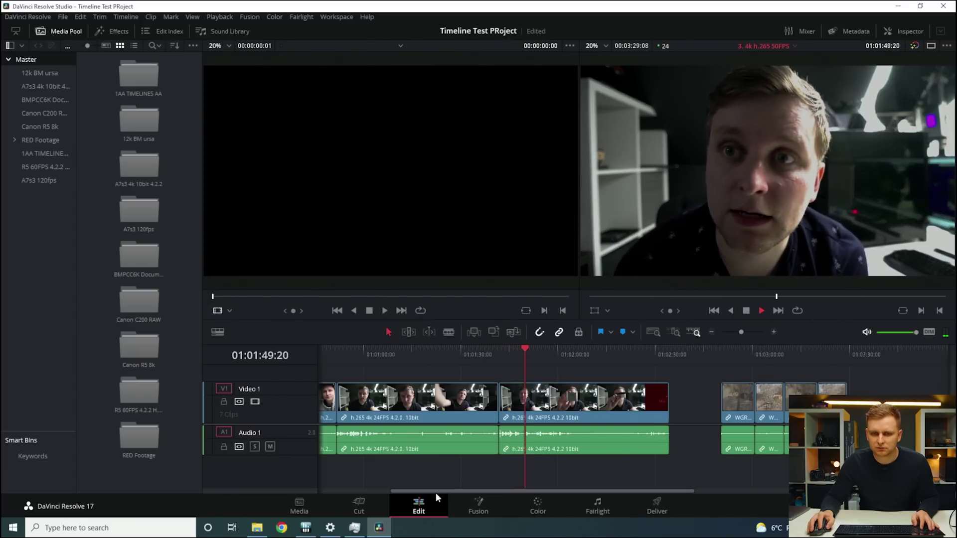
{"action": "left_click", "coordinate": [354, 530]}
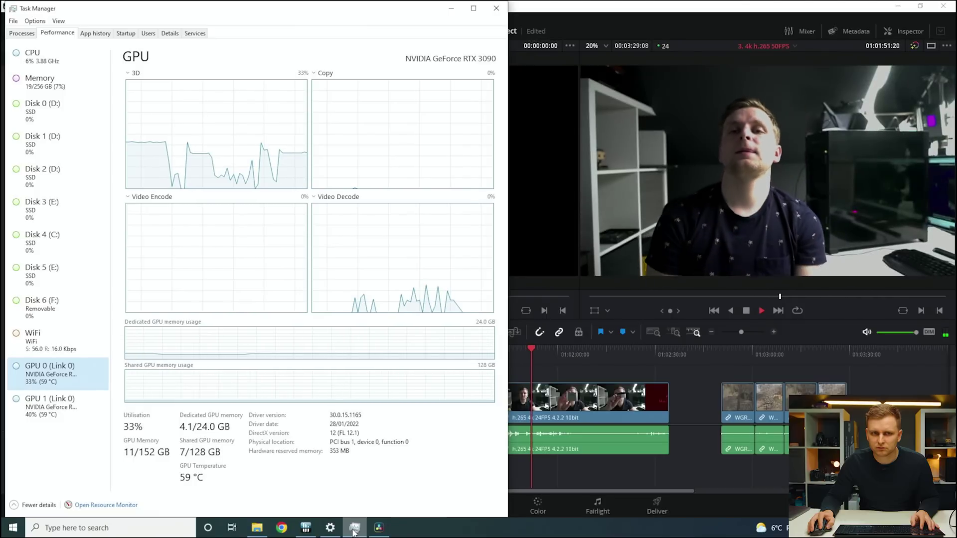
{"action": "left_click", "coordinate": [354, 530]}
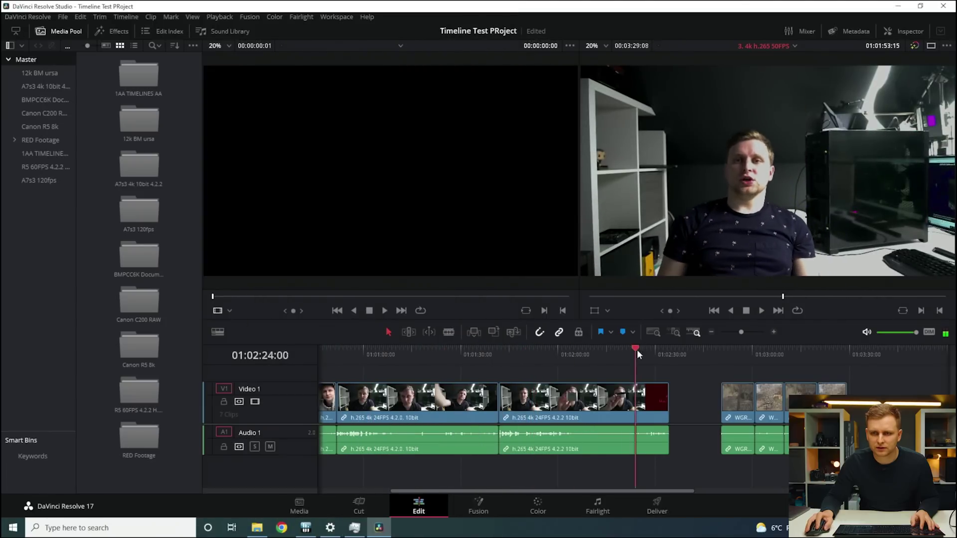
{"action": "left_click_drag", "start_coordinate": [637, 349], "coordinate": [729, 374]}
Zoom the timeline, play the WGR50879 clips, and check overall CPU usage.
{"action": "key", "text": "ctrl+equal"}
{"action": "key", "text": "ctrl+equal"}
{"action": "key", "text": "space"}
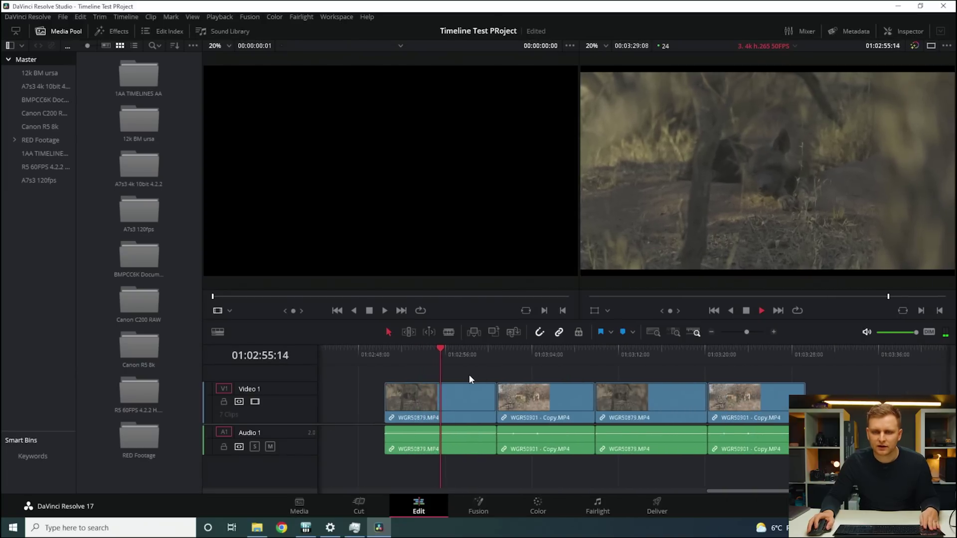
{"action": "key", "text": "ctrl+minus"}
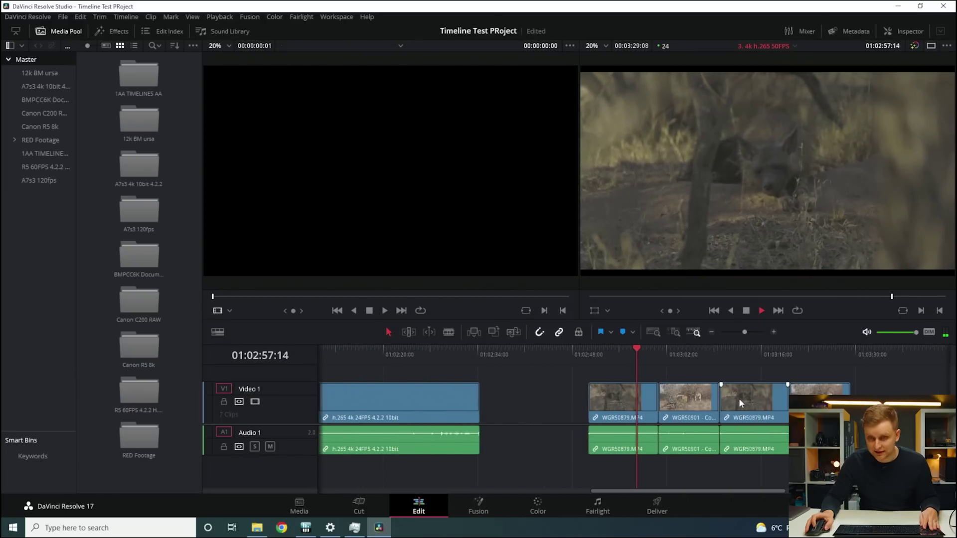
{"action": "key", "text": "ctrl+equal"}
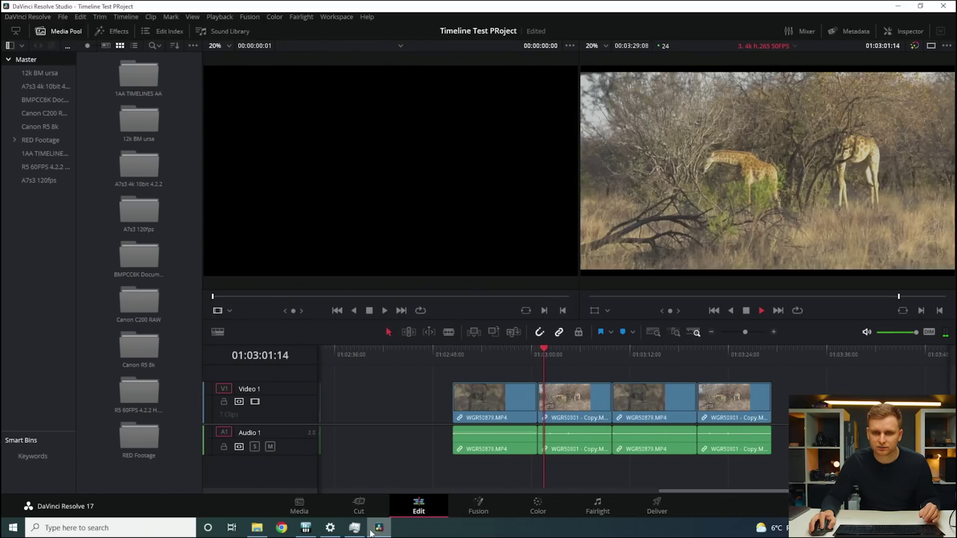
{"action": "left_click", "coordinate": [355, 528]}
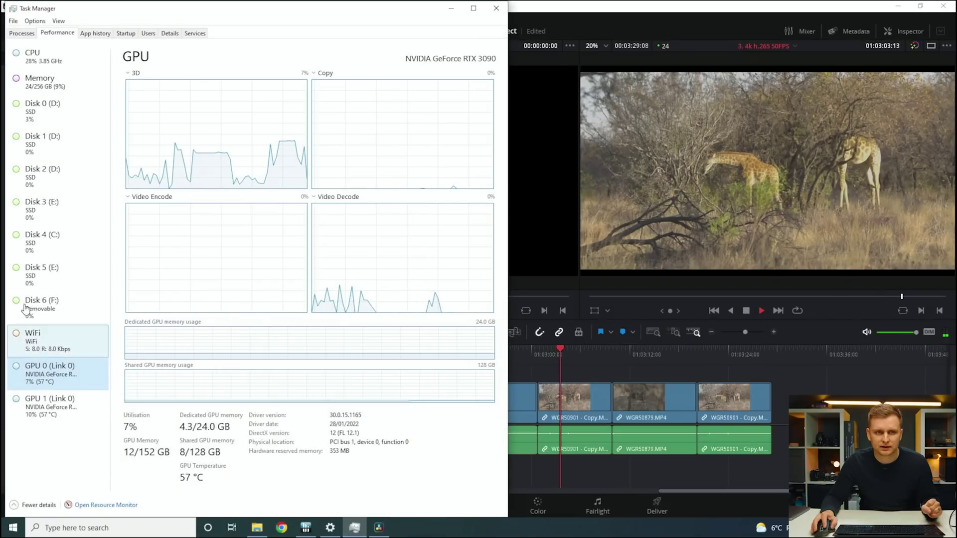
{"action": "left_click", "coordinate": [35, 56]}
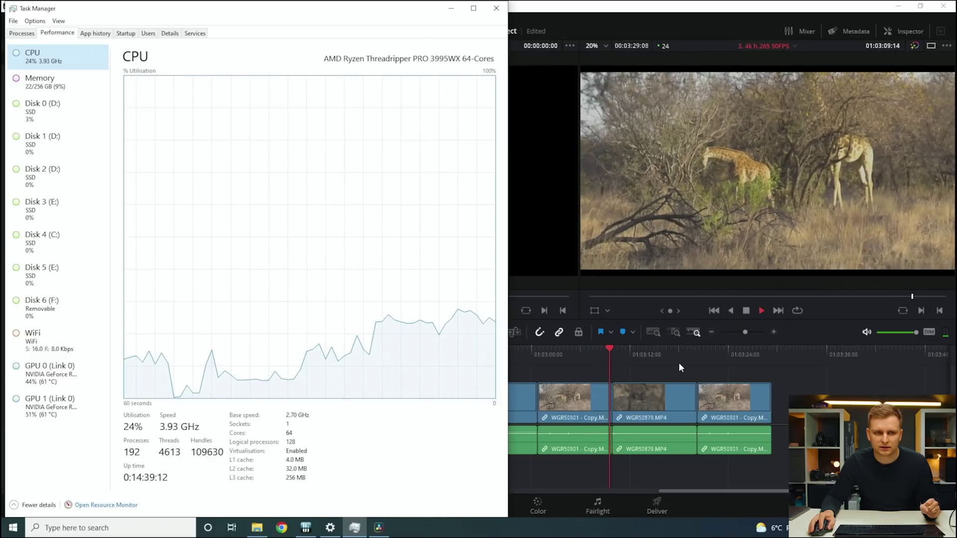
{"action": "mouse_move", "coordinate": [660, 354]}
{"action": "left_mouse_down"}
{"action": "mouse_move", "coordinate": [689, 356]}
{"action": "mouse_move", "coordinate": [633, 358]}
{"action": "mouse_move", "coordinate": [764, 367]}
{"action": "mouse_move", "coordinate": [661, 363]}
{"action": "left_mouse_up"}
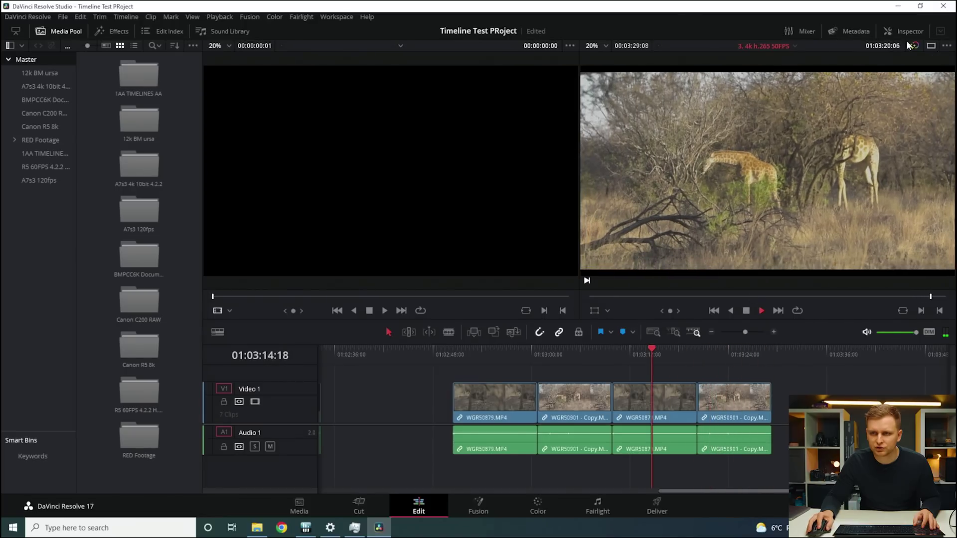
Scrub through the H.265 clips and replay from the first clip.
{"action": "left_click", "coordinate": [674, 349]}
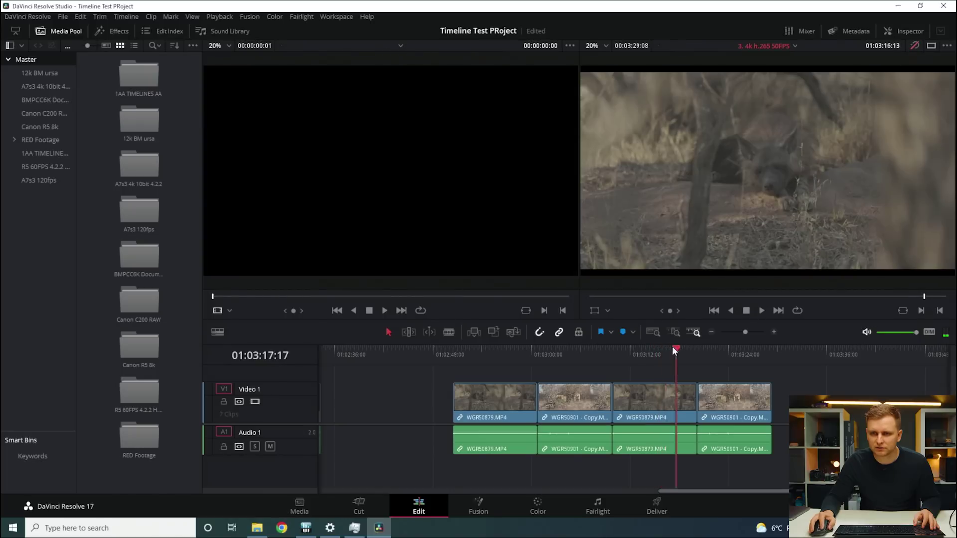
{"action": "left_click_drag", "start_coordinate": [641, 348], "coordinate": [678, 349]}
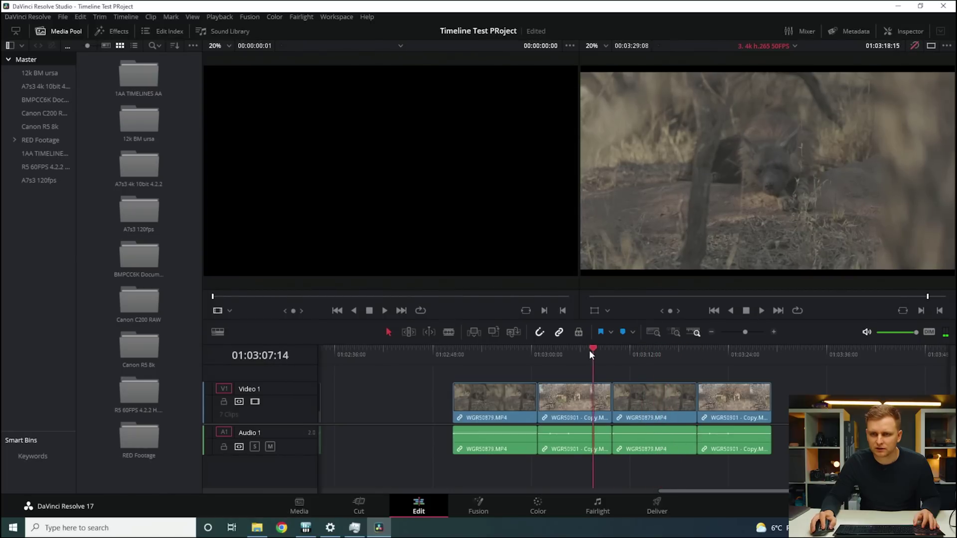
{"action": "left_click_drag", "start_coordinate": [589, 351], "coordinate": [469, 351]}
{"action": "key", "text": "space"}
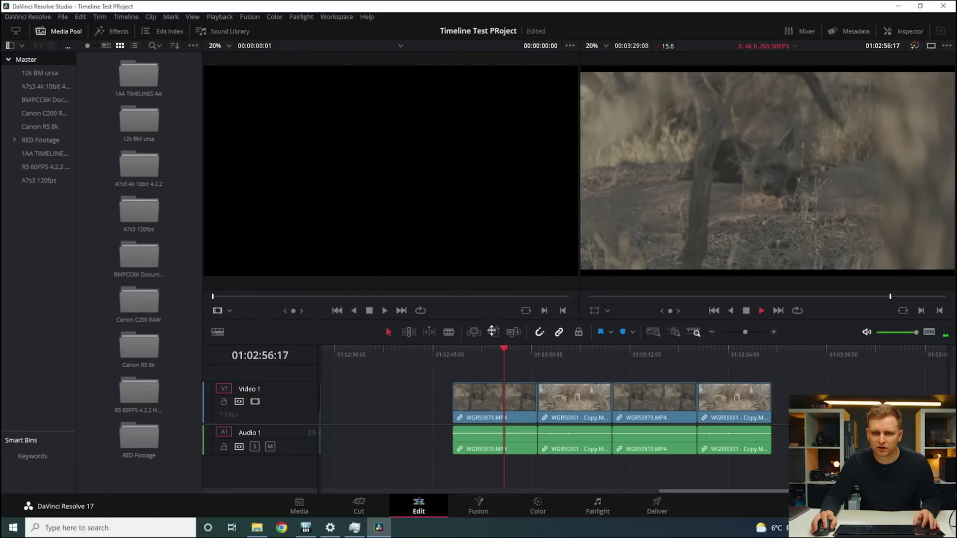
{"action": "left_click_drag", "start_coordinate": [480, 353], "coordinate": [454, 352]}
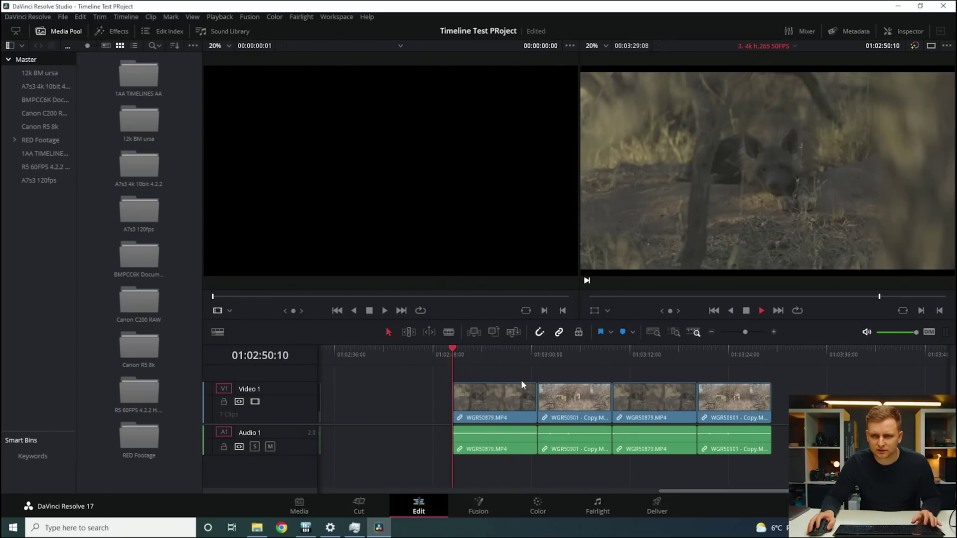
{"action": "key", "text": "space"}
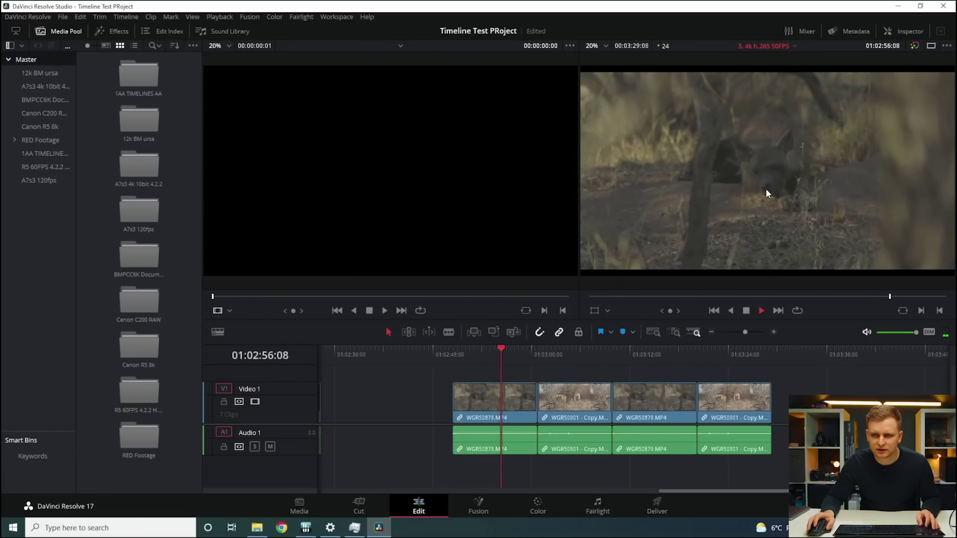
Check CPU load during playback, then scrub forward through the third clip.
{"action": "left_click", "coordinate": [354, 527]}
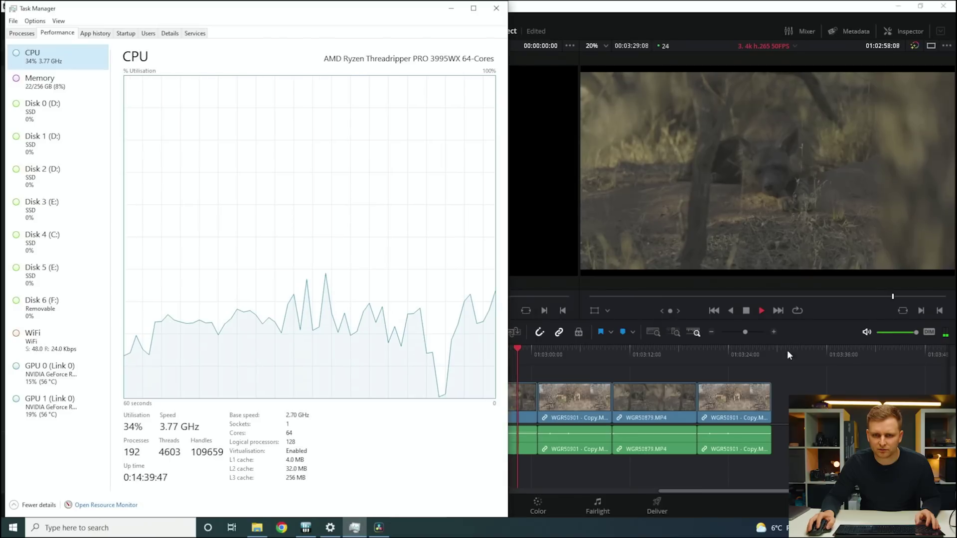
{"action": "left_click_drag", "start_coordinate": [545, 351], "coordinate": [575, 360]}
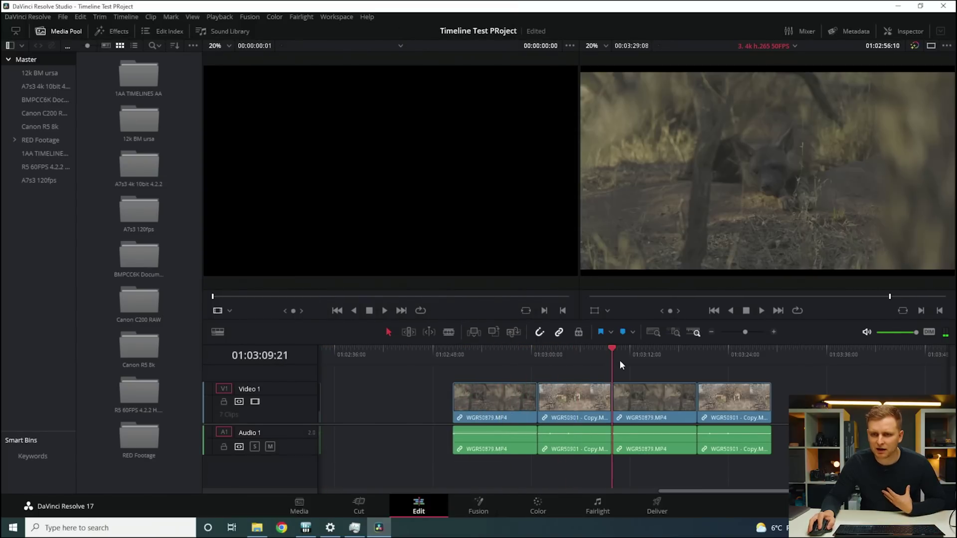
{"action": "left_click_drag", "start_coordinate": [621, 366], "coordinate": [482, 387]}
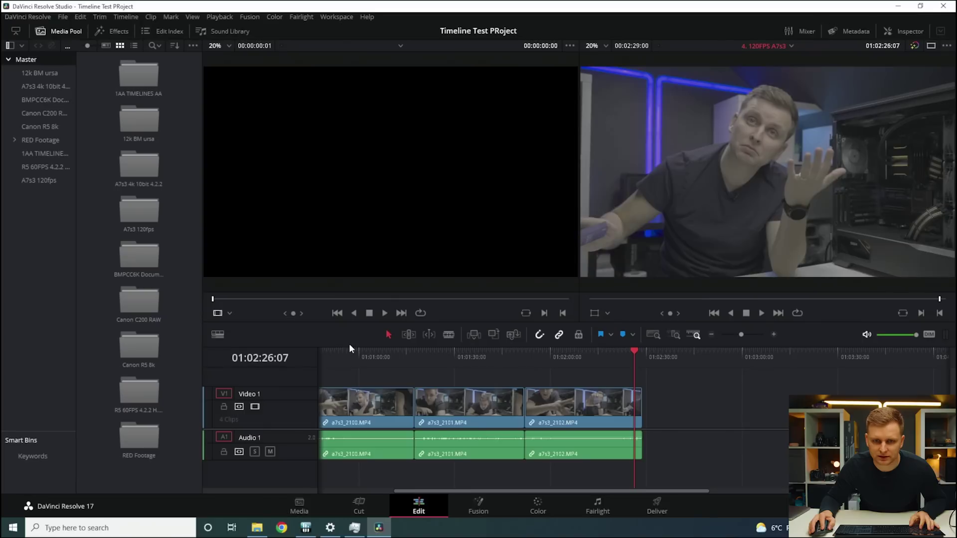
Return to the timeline start, select a7s3_2099, and show metadata beside a single viewer.
{"action": "key", "text": "Home"}
{"action": "left_click", "coordinate": [372, 368]}
{"action": "left_click_drag", "start_coordinate": [367, 369], "coordinate": [428, 371]}
{"action": "left_click", "coordinate": [420, 389]}
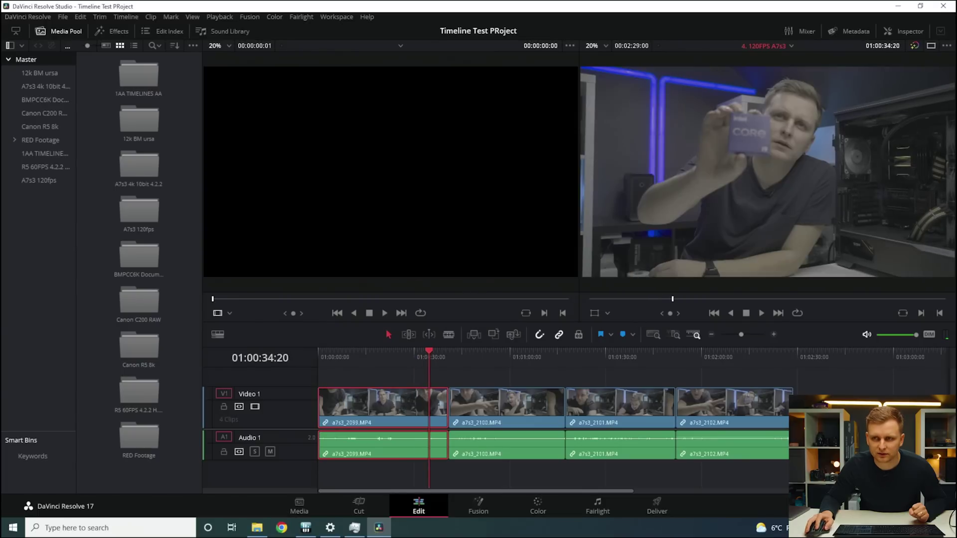
{"action": "left_click", "coordinate": [947, 46]}
{"action": "left_click", "coordinate": [856, 32]}
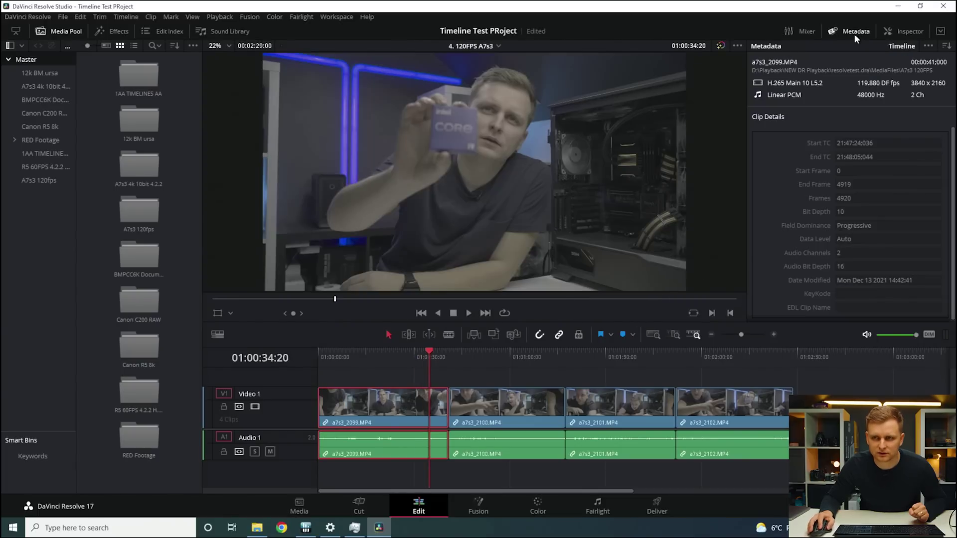
Select the a7s3_2100 clip and play the 120FPS timeline.
{"action": "left_click_drag", "start_coordinate": [395, 351], "coordinate": [522, 376]}
{"action": "left_click", "coordinate": [480, 404]}
{"action": "key", "text": "space"}
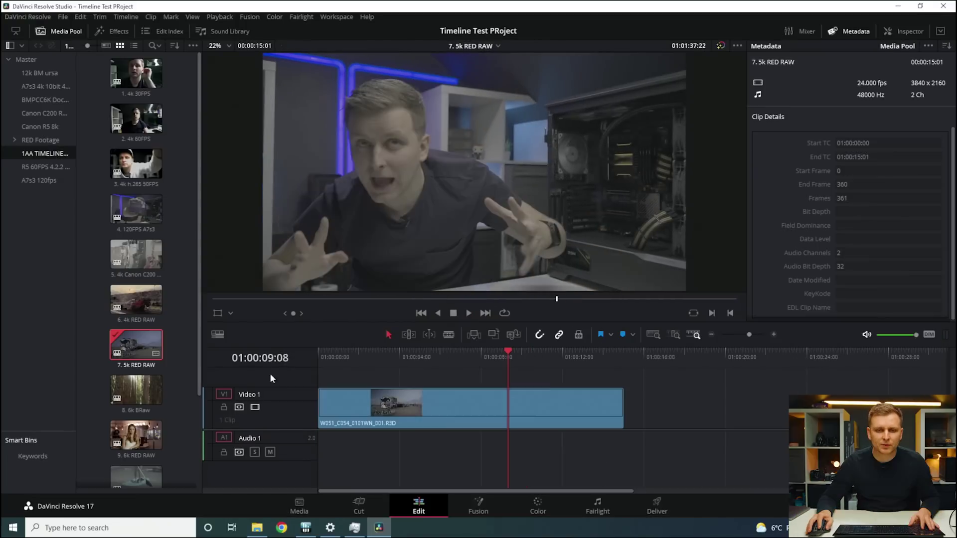
Play the 7.5k RED RAW timeline from near the start of its clip.
{"action": "left_click_drag", "start_coordinate": [349, 353], "coordinate": [377, 360]}
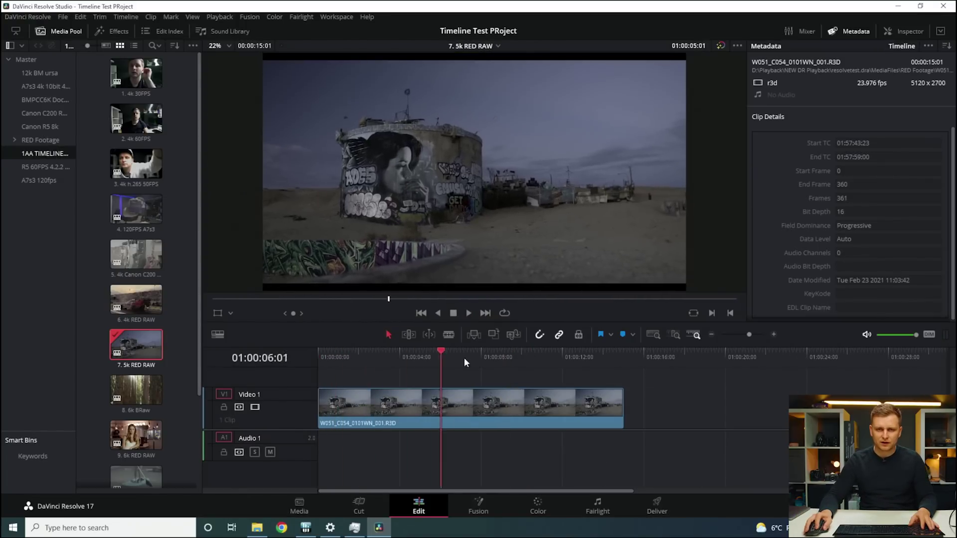
{"action": "left_click_drag", "start_coordinate": [630, 363], "coordinate": [566, 394]}
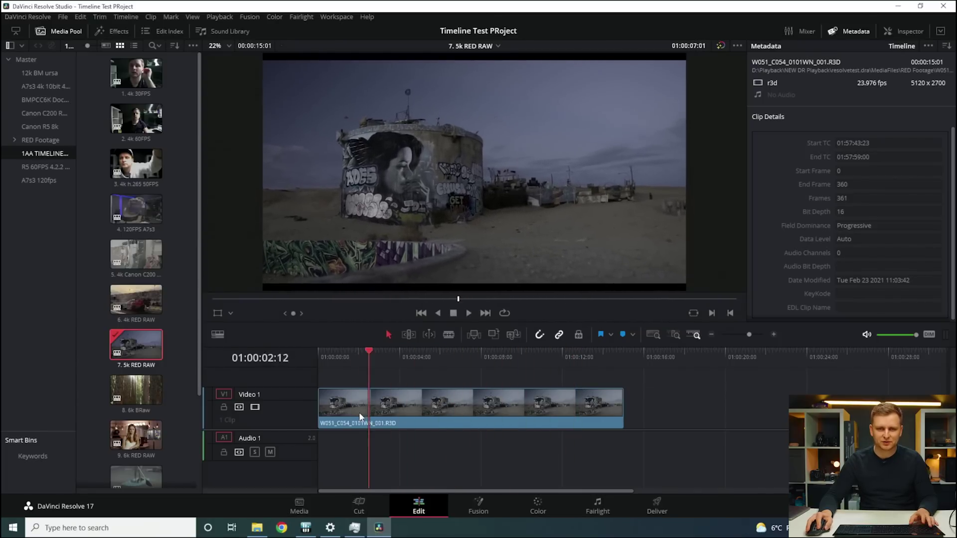
{"action": "left_click_drag", "start_coordinate": [359, 412], "coordinate": [329, 411]}
{"action": "key", "text": "space"}
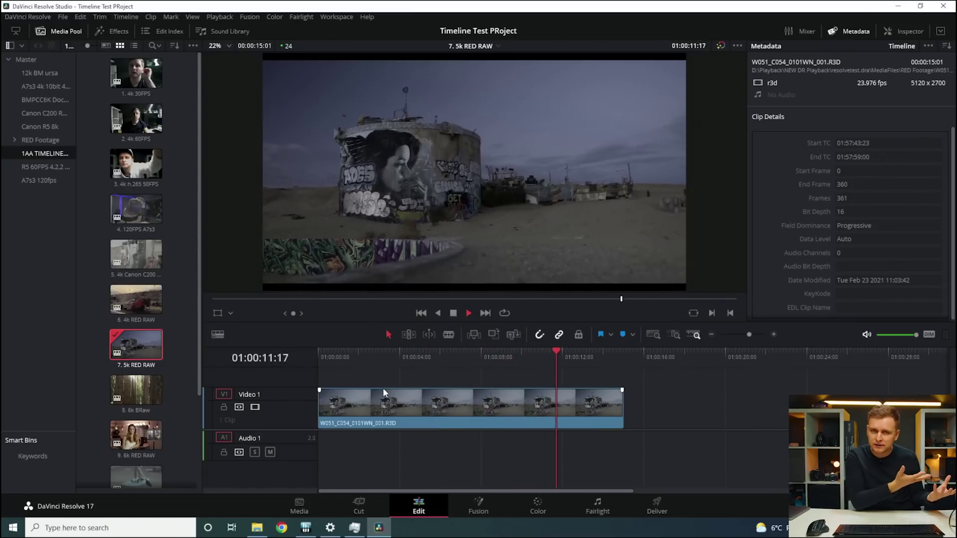
{"action": "left_click_drag", "start_coordinate": [454, 357], "coordinate": [534, 381]}
Play the 8. 6k BRaw timeline from about 18 seconds, then open the 9. 6k RED RAW timeline.
{"action": "double_click", "coordinate": [134, 390]}
{"action": "key", "text": "ctrl+minus"}
{"action": "left_click_drag", "start_coordinate": [437, 350], "coordinate": [464, 360]}
{"action": "key", "text": "space"}
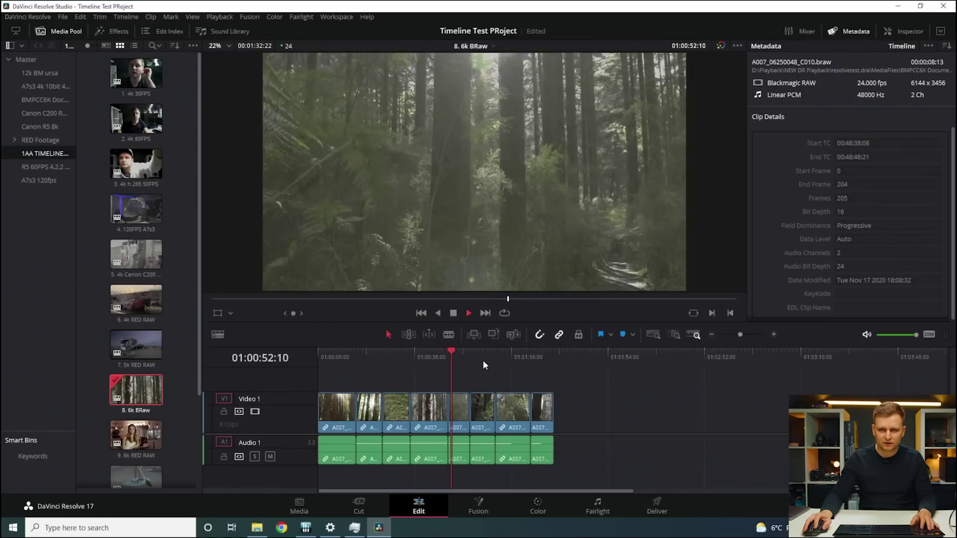
{"action": "left_click_drag", "start_coordinate": [523, 357], "coordinate": [365, 405]}
{"action": "double_click", "coordinate": [137, 433]}
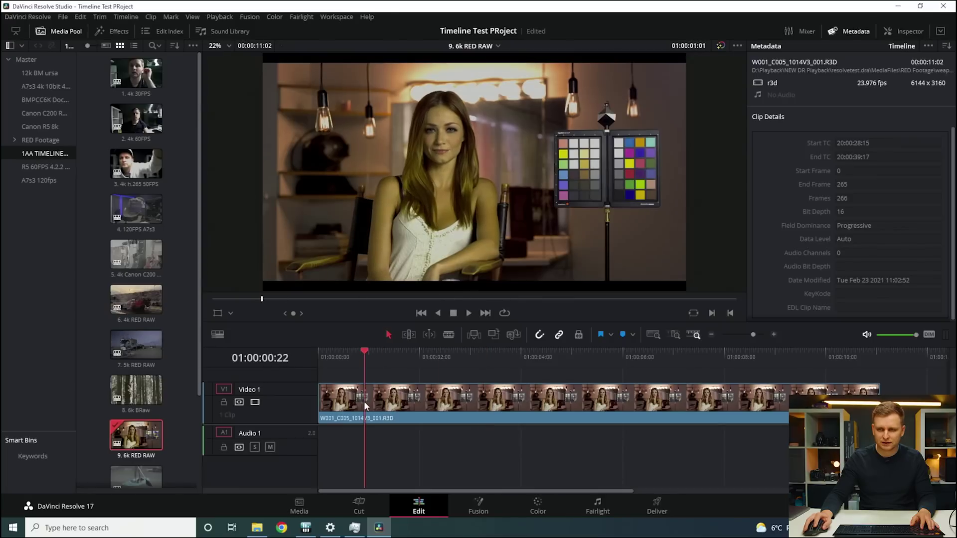
Set the timeline resolution to 7680 x 4320 8K Ultra HD and save.
{"action": "key", "text": "shift+9"}
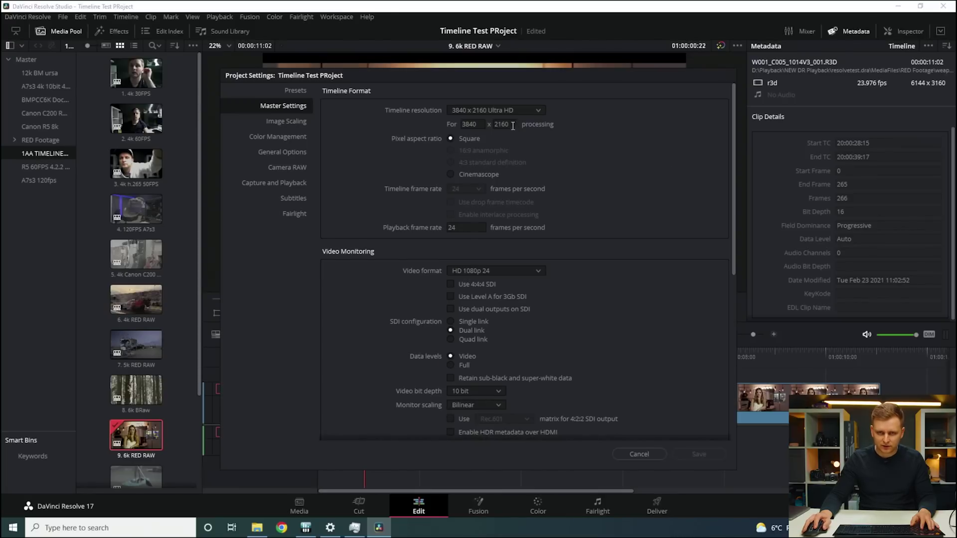
{"action": "left_click", "coordinate": [504, 109]}
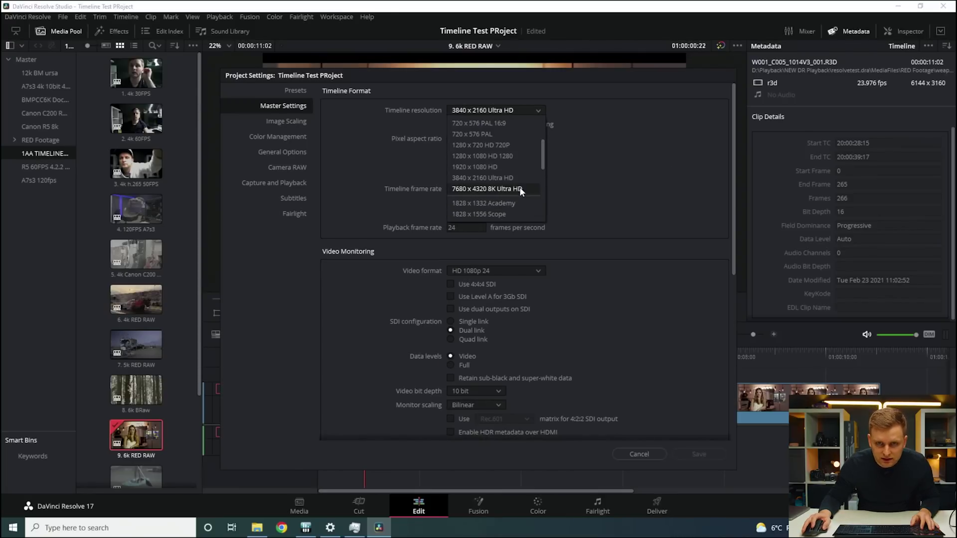
{"action": "left_click", "coordinate": [527, 189]}
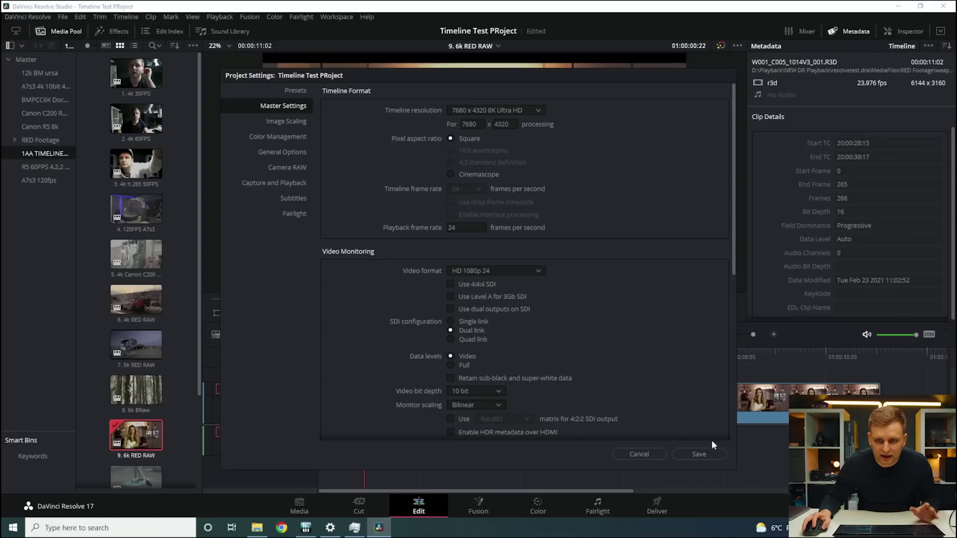
{"action": "left_click", "coordinate": [704, 454]}
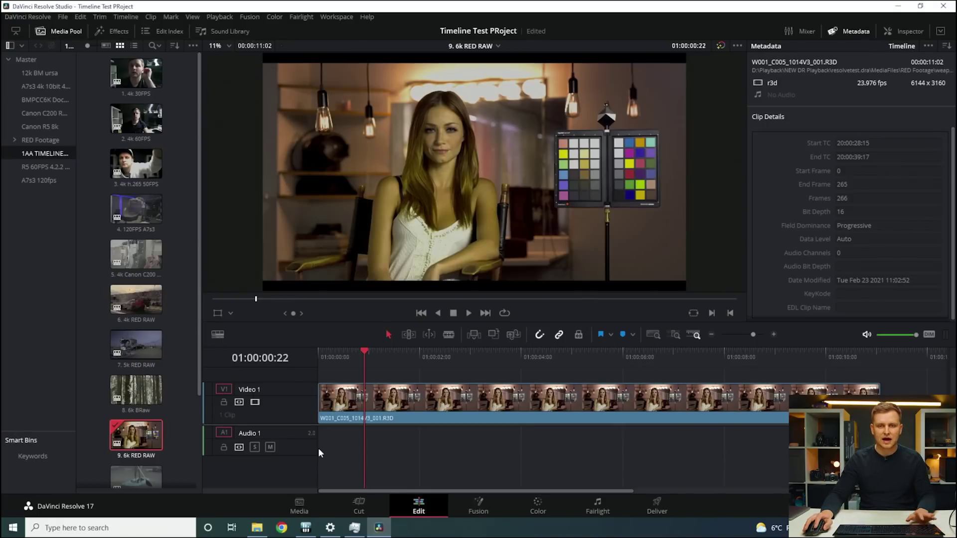
Play the 6k RED RAW clip at 8K with Task Manager's CPU page in front.
{"action": "left_click_drag", "start_coordinate": [422, 349], "coordinate": [335, 401]}
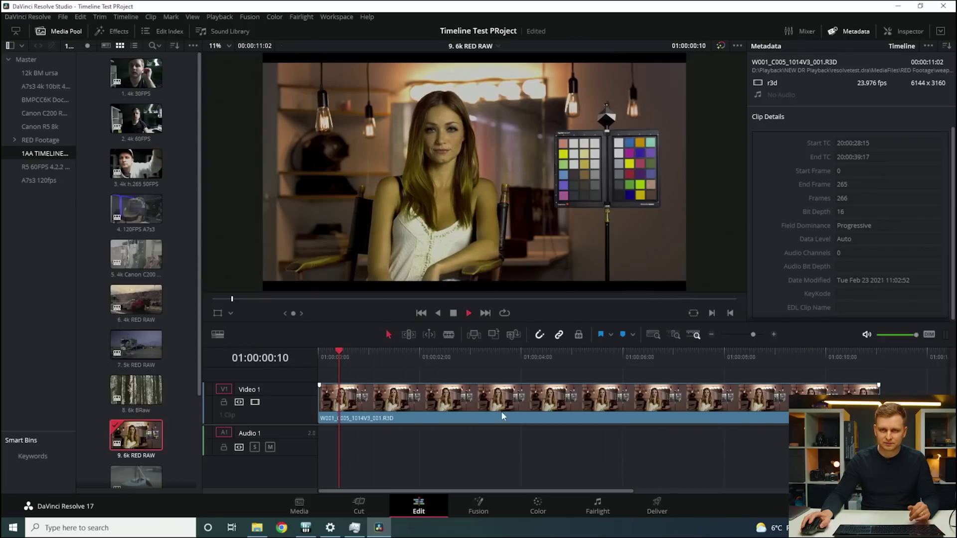
{"action": "key", "text": "space"}
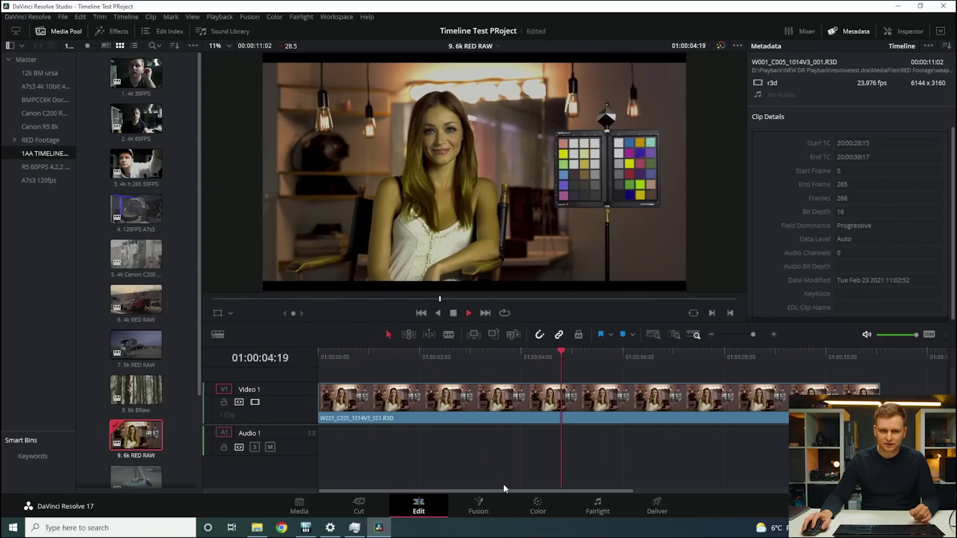
{"action": "left_click", "coordinate": [354, 529]}
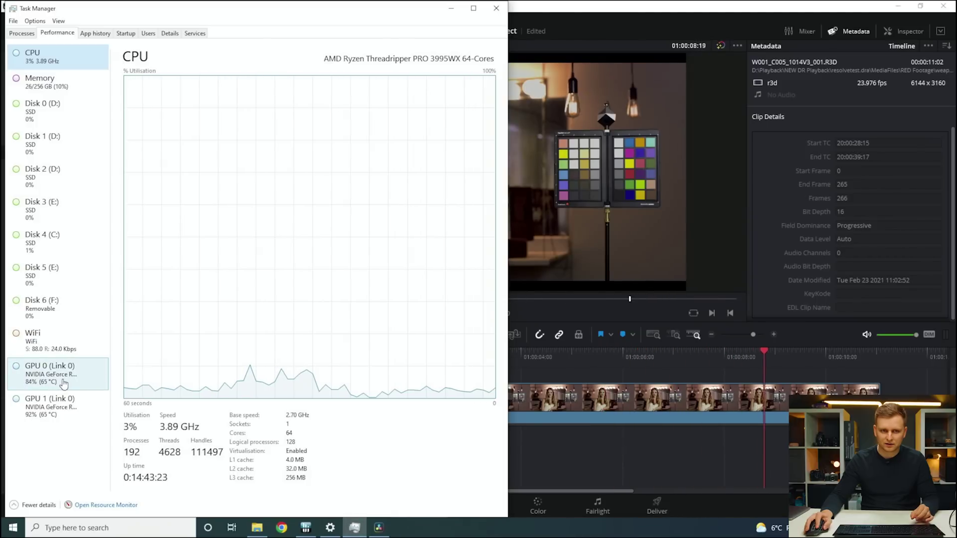
{"action": "left_click", "coordinate": [50, 404]}
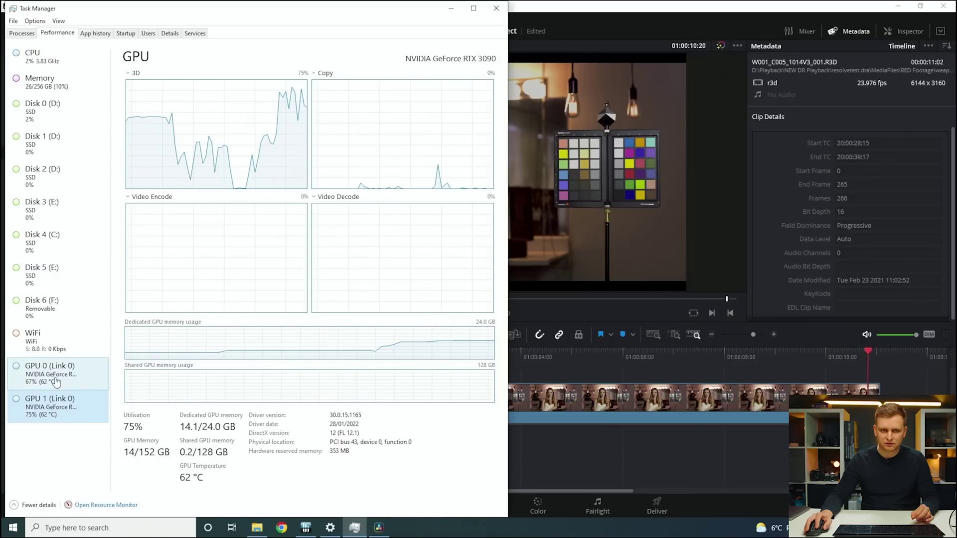
{"action": "left_click", "coordinate": [56, 381]}
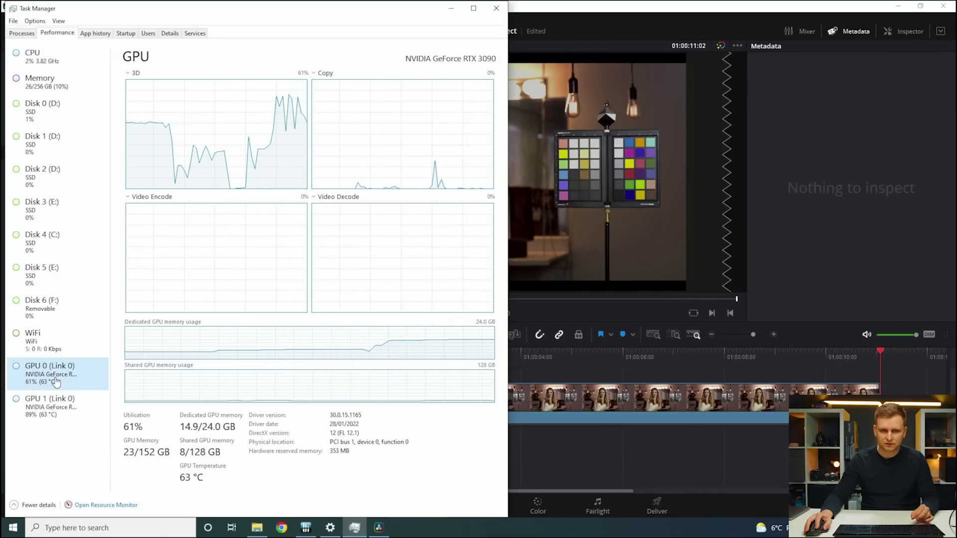
{"action": "left_click", "coordinate": [677, 437]}
{"action": "left_click_drag", "start_coordinate": [492, 354], "coordinate": [538, 361]}
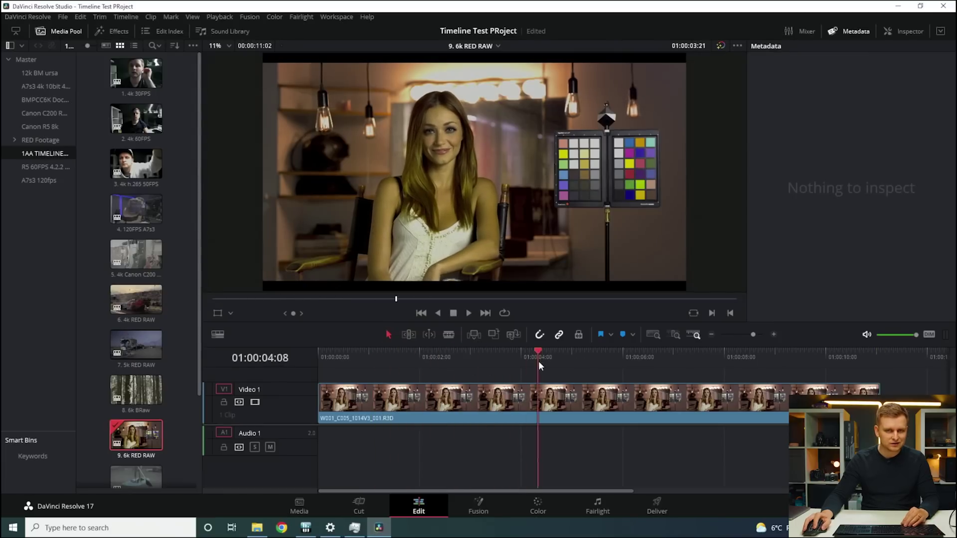
{"action": "left_click_drag", "start_coordinate": [617, 372], "coordinate": [519, 381]}
Reopen and close Project Settings unchanged, then scrub through the 6k RED RAW timeline.
{"action": "key", "text": "shift+9"}
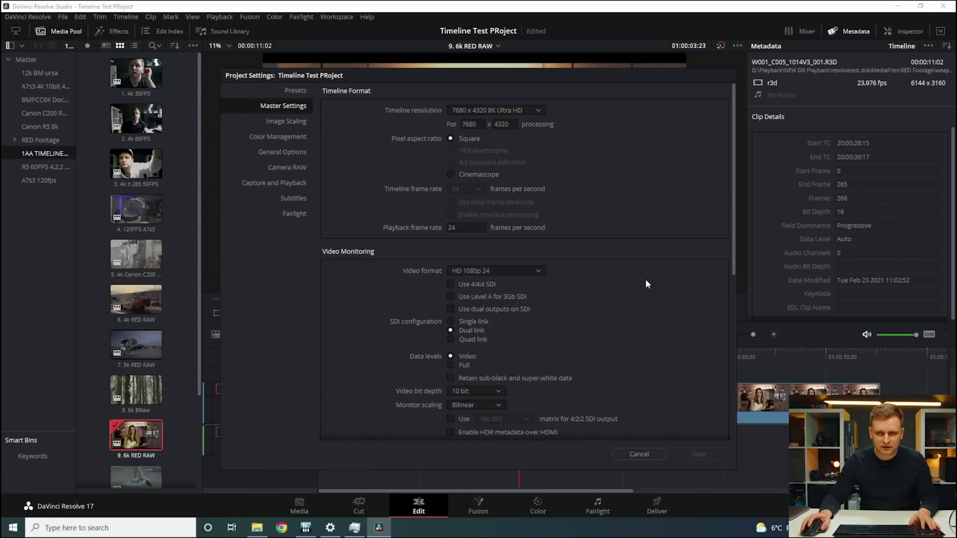
{"action": "left_click", "coordinate": [698, 454]}
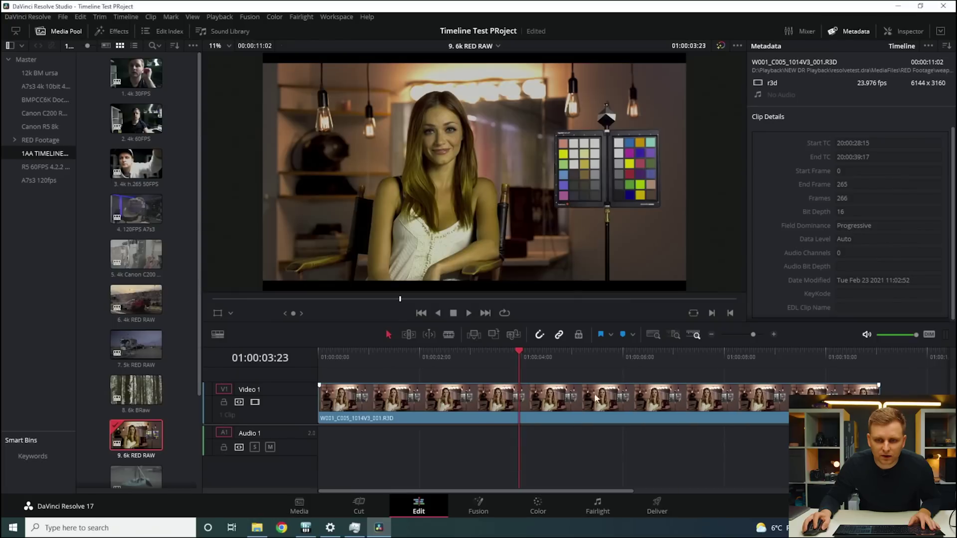
{"action": "left_click_drag", "start_coordinate": [492, 352], "coordinate": [745, 365]}
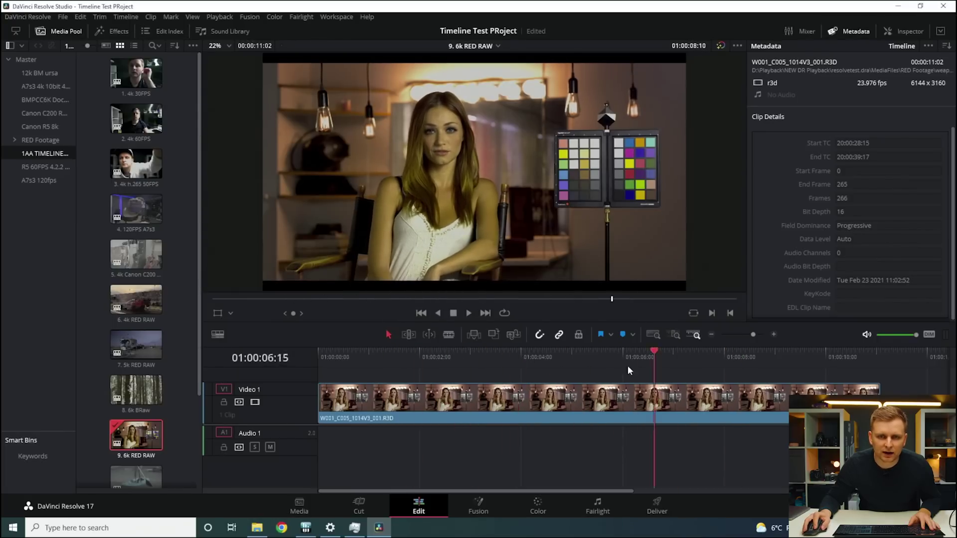
{"action": "left_click_drag", "start_coordinate": [628, 367], "coordinate": [669, 379]}
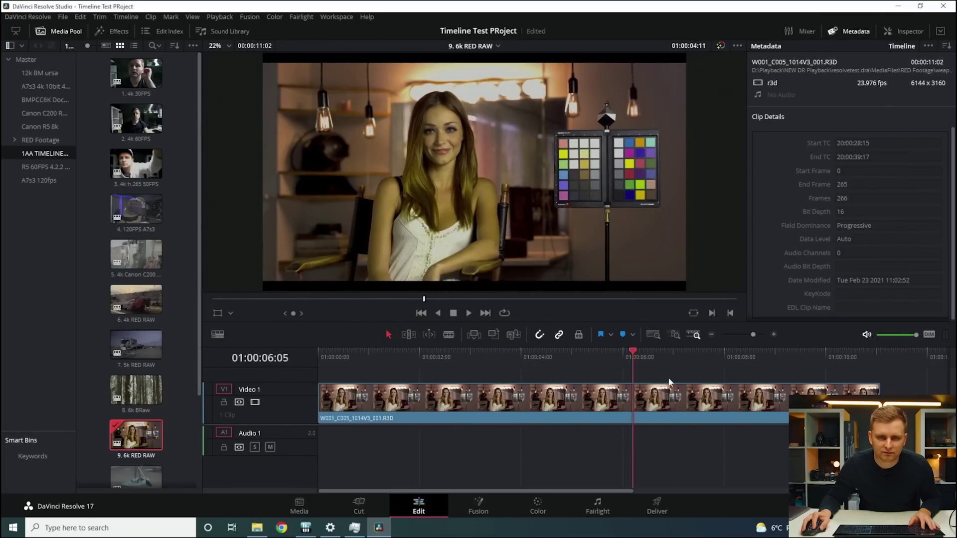
Open the 10. 8k CANON R5 Raw timeline from the Media Pool and scrub through its clips.
{"action": "left_click", "coordinate": [511, 355]}
{"action": "scroll", "coordinate": [145, 414], "scroll_direction": "down", "scroll_amount": 2}
{"action": "left_click", "coordinate": [147, 418]}
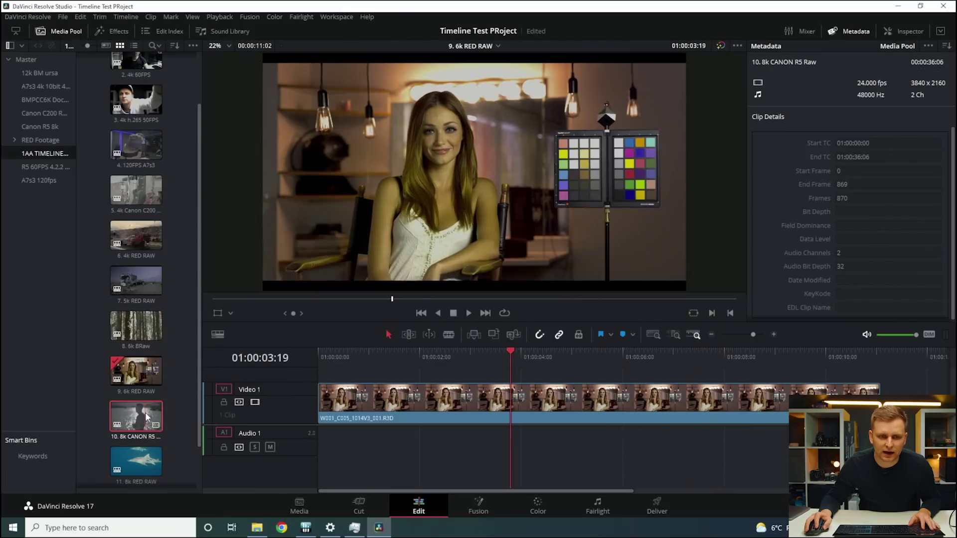
{"action": "double_click", "coordinate": [147, 417]}
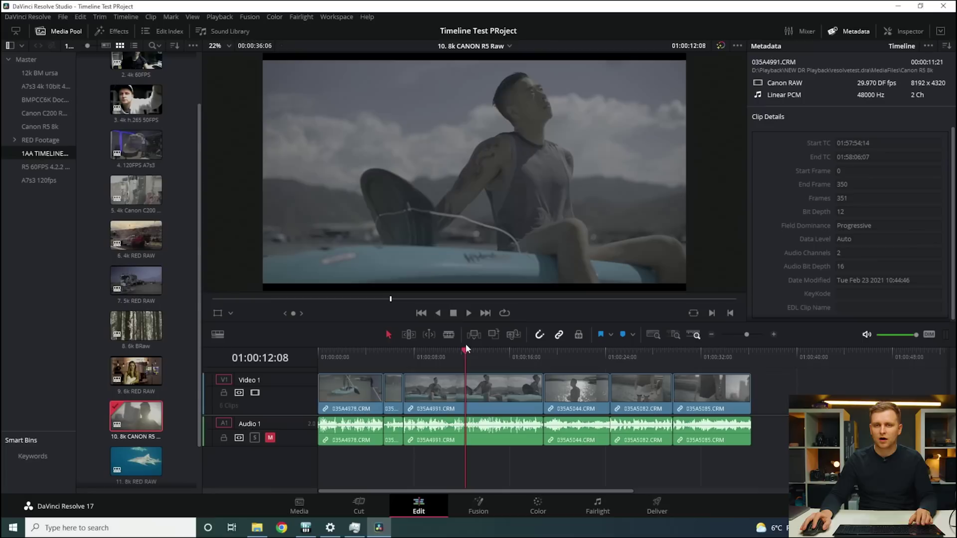
{"action": "left_click", "coordinate": [335, 364]}
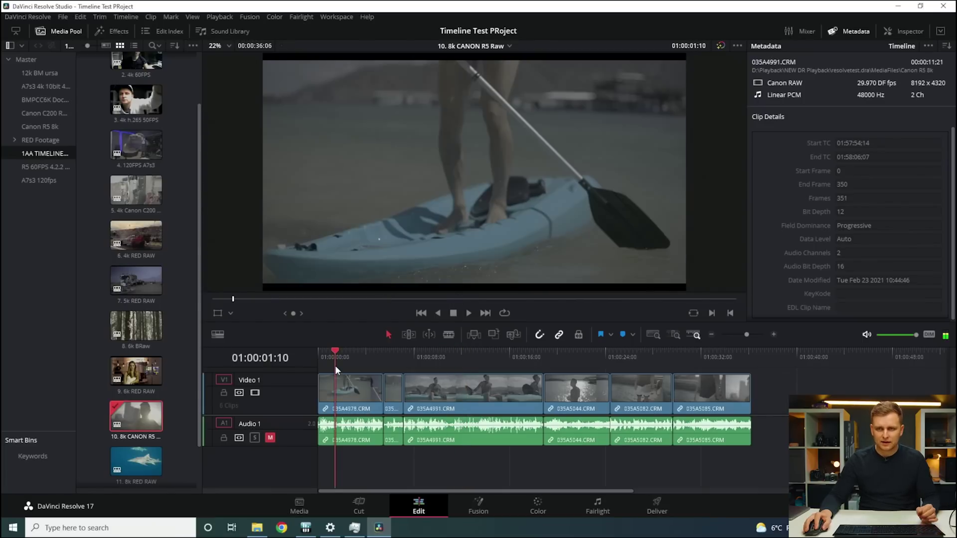
{"action": "left_click", "coordinate": [360, 363]}
{"action": "left_click_drag", "start_coordinate": [366, 369], "coordinate": [462, 385]}
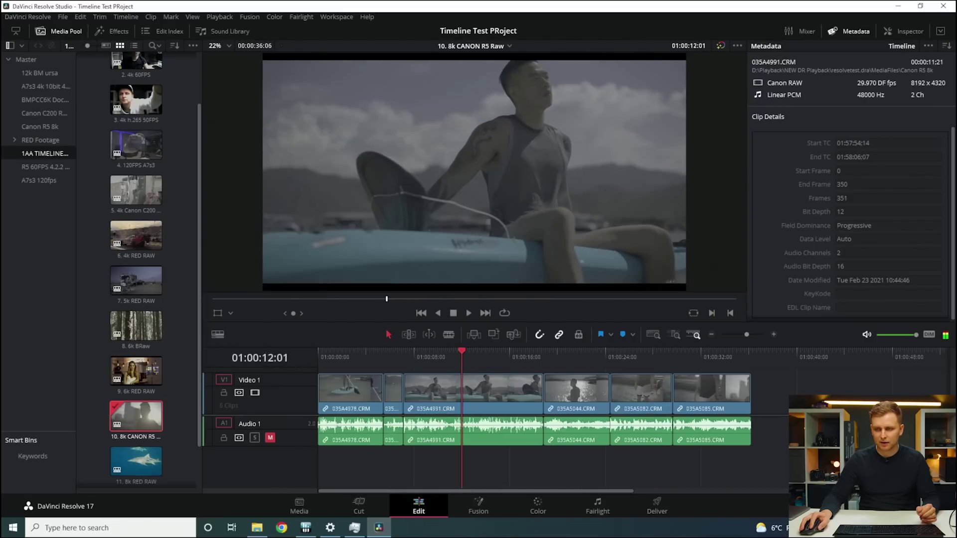
Set the timeline resolution to 7680 x 4320 8K Ultra HD in Project Settings and save.
{"action": "key", "text": "shift+9"}
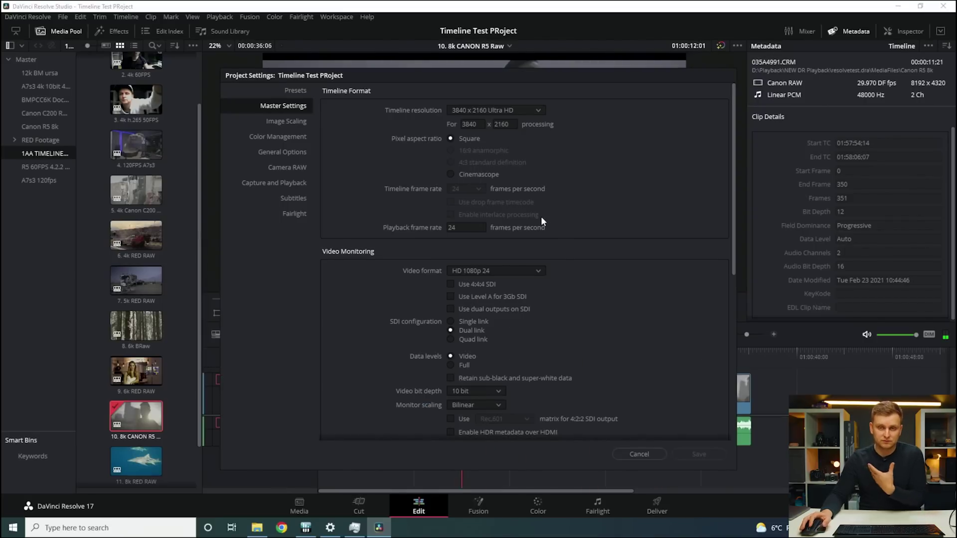
{"action": "left_click", "coordinate": [504, 111]}
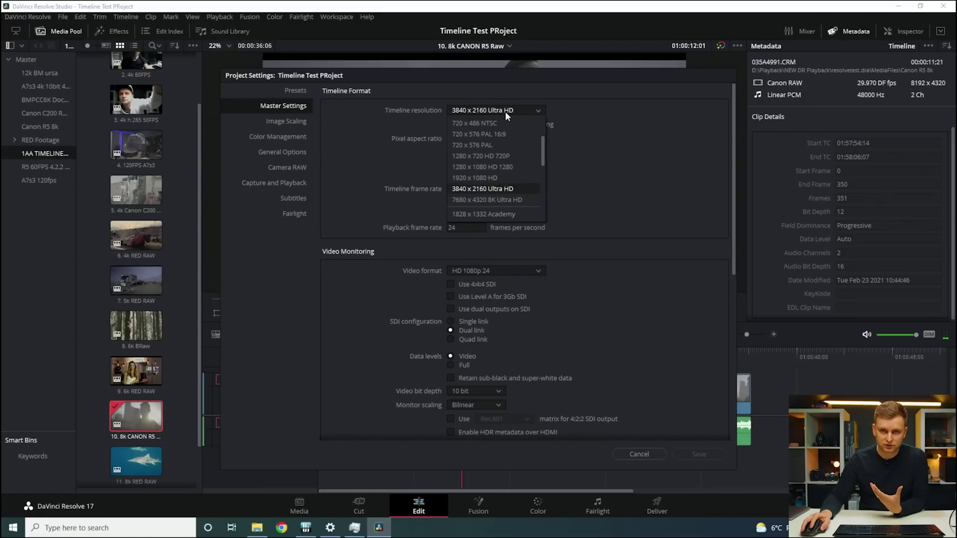
{"action": "left_click", "coordinate": [489, 201]}
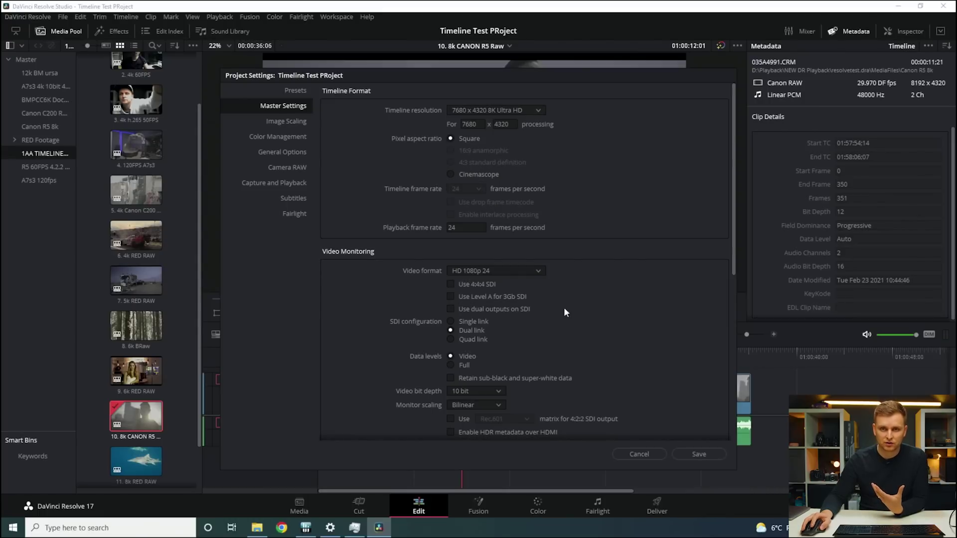
{"action": "left_click", "coordinate": [692, 453]}
Scrub the Canon R5 timeline at 8K, return near the start and start playback.
{"action": "left_click_drag", "start_coordinate": [367, 355], "coordinate": [691, 389]}
{"action": "left_click_drag", "start_coordinate": [588, 394], "coordinate": [342, 368]}
{"action": "key", "text": "space"}
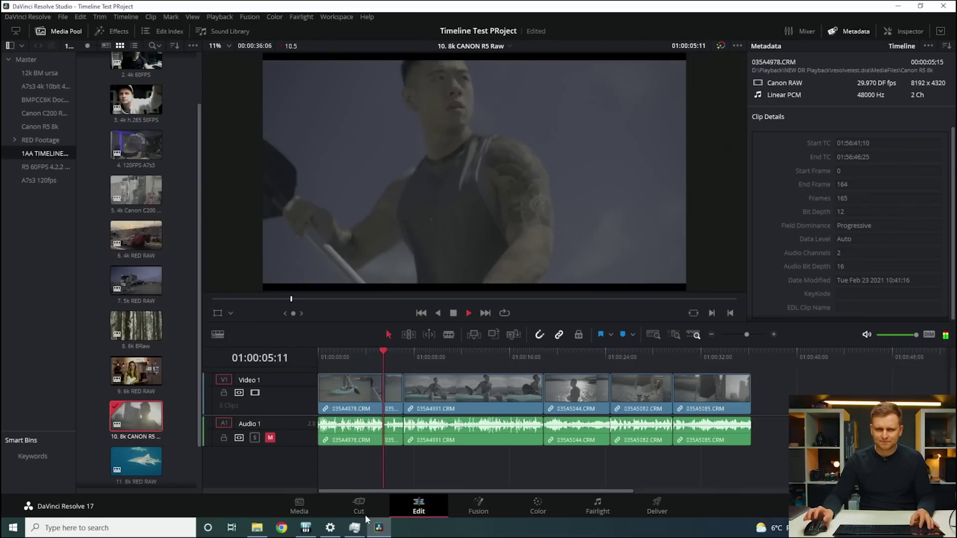
Check GPU load in Task Manager, then stop the Canon R5 playback and reopen Project Settings.
{"action": "mouse_move", "coordinate": [359, 522]}
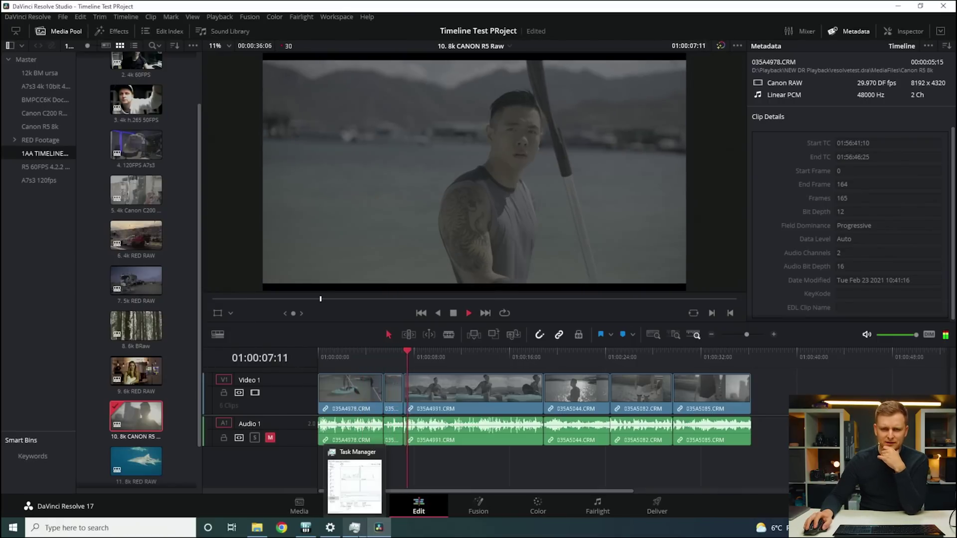
{"action": "left_click", "coordinate": [355, 486]}
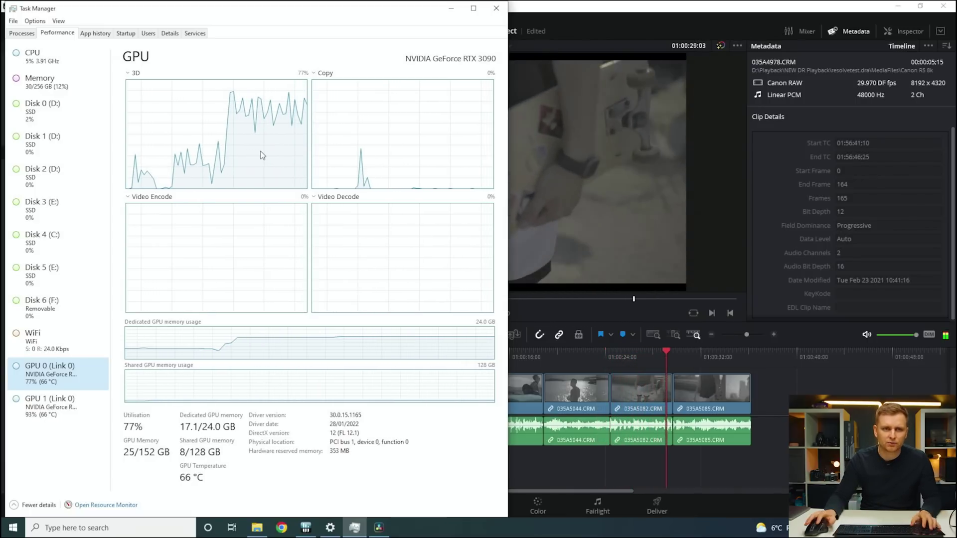
{"action": "left_click", "coordinate": [524, 289]}
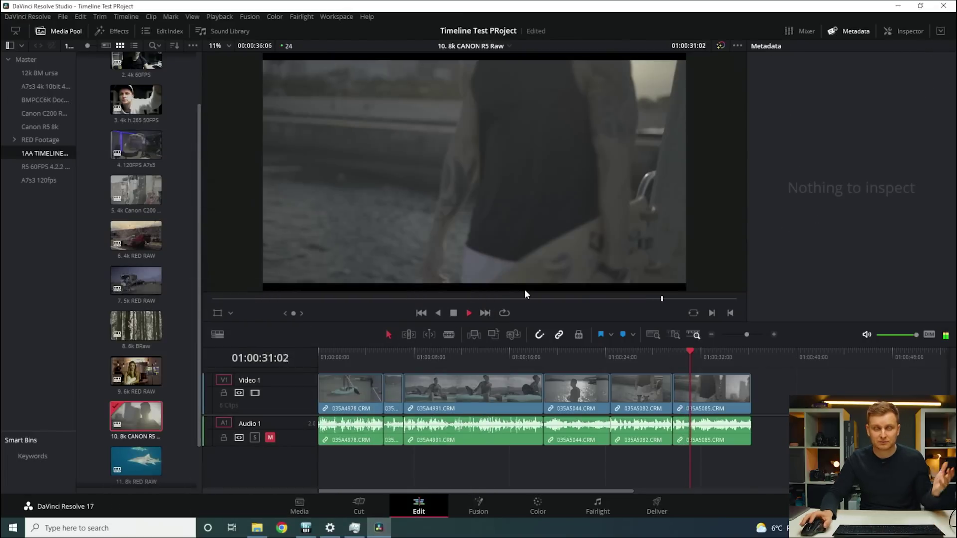
{"action": "key", "text": "space"}
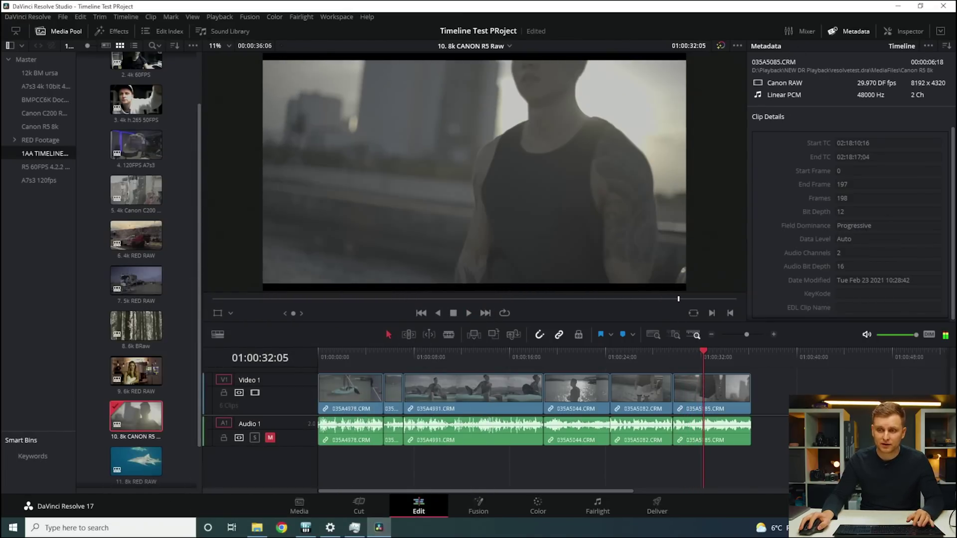
{"action": "key", "text": "shift+9"}
Set the timeline resolution back to 3840 x 2160 Ultra HD and save.
{"action": "left_click", "coordinate": [461, 111]}
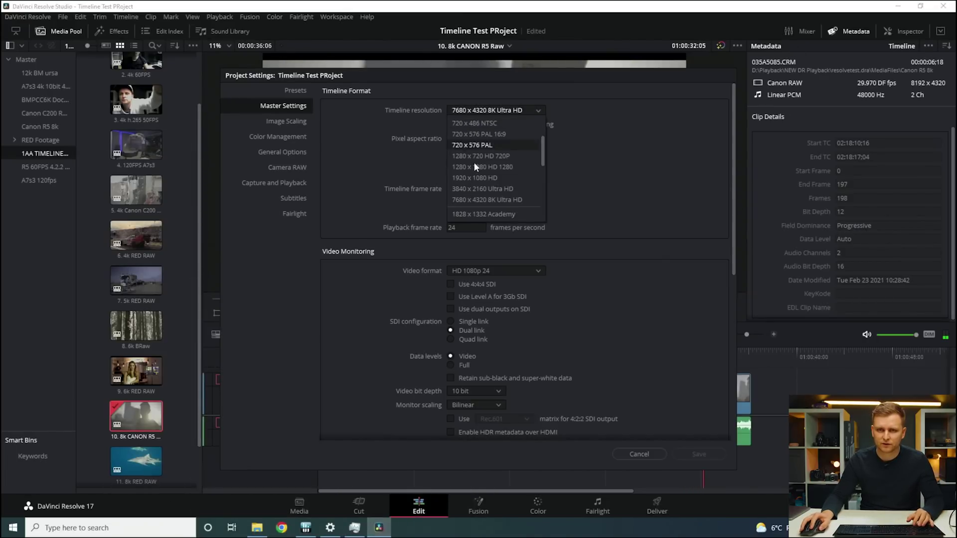
{"action": "left_click", "coordinate": [478, 189]}
{"action": "left_click", "coordinate": [711, 455]}
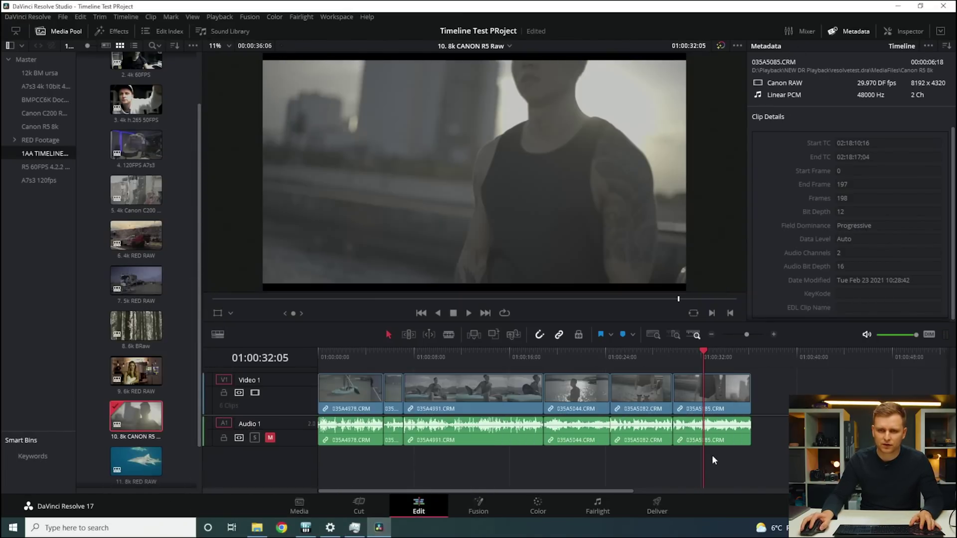
Play the Canon R5 clips at 4K from the start and from clip 035A4991, then scrub through them.
{"action": "left_click_drag", "start_coordinate": [402, 355], "coordinate": [457, 386]}
{"action": "key", "text": "space"}
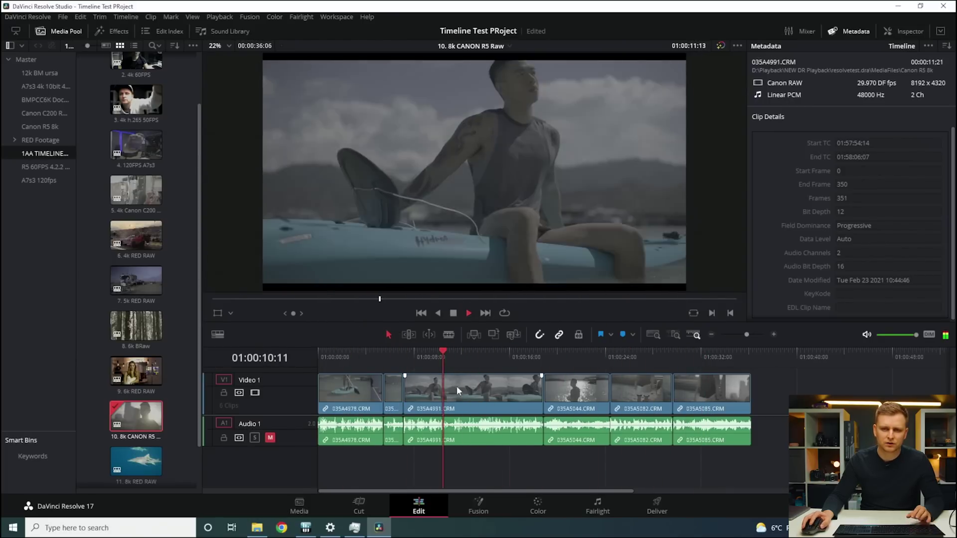
{"action": "left_click", "coordinate": [459, 380]}
{"action": "key", "text": "space"}
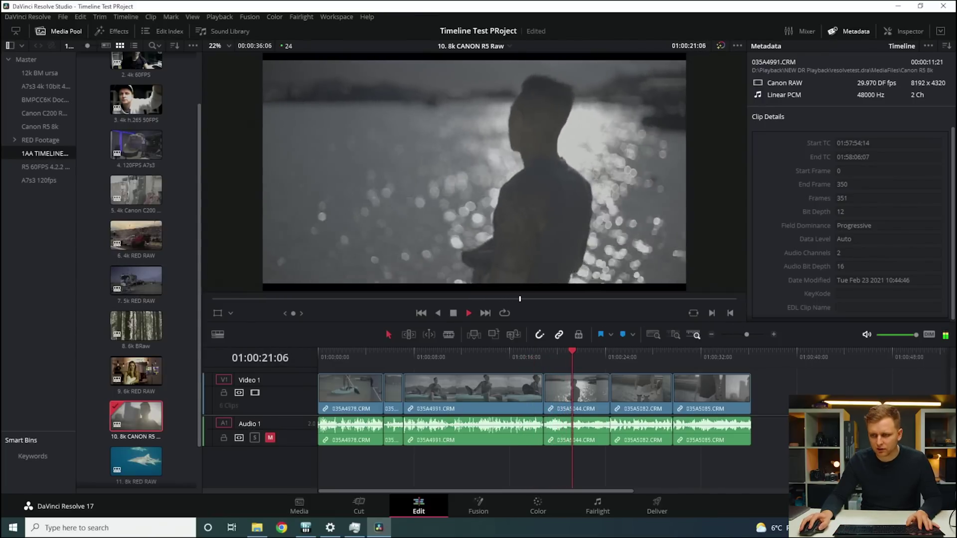
{"action": "left_click_drag", "start_coordinate": [601, 351], "coordinate": [390, 366]}
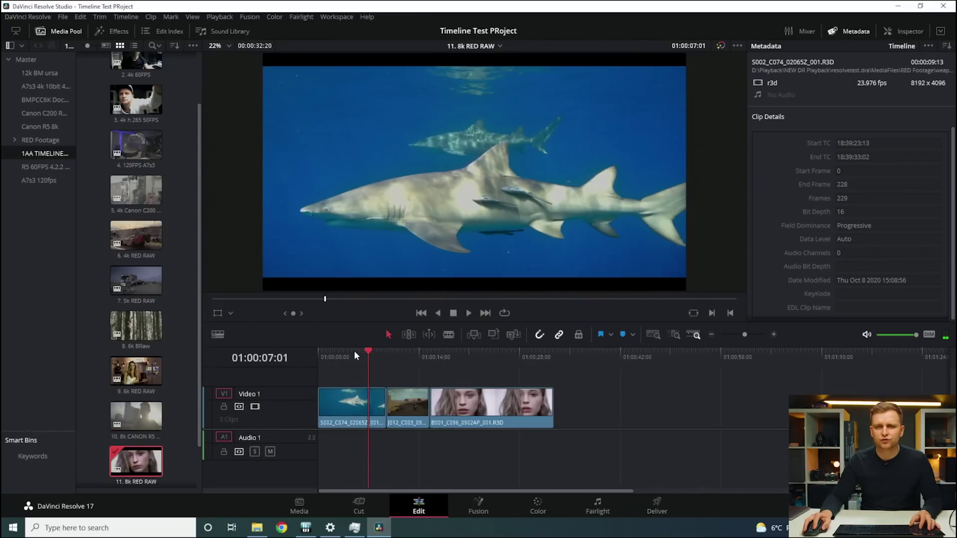
{"action": "left_click_drag", "start_coordinate": [354, 351], "coordinate": [335, 351]}
Set the 8k RED RAW timeline resolution to 7680 x 4320 8K Ultra HD and save.
{"action": "key", "text": "shift+9"}
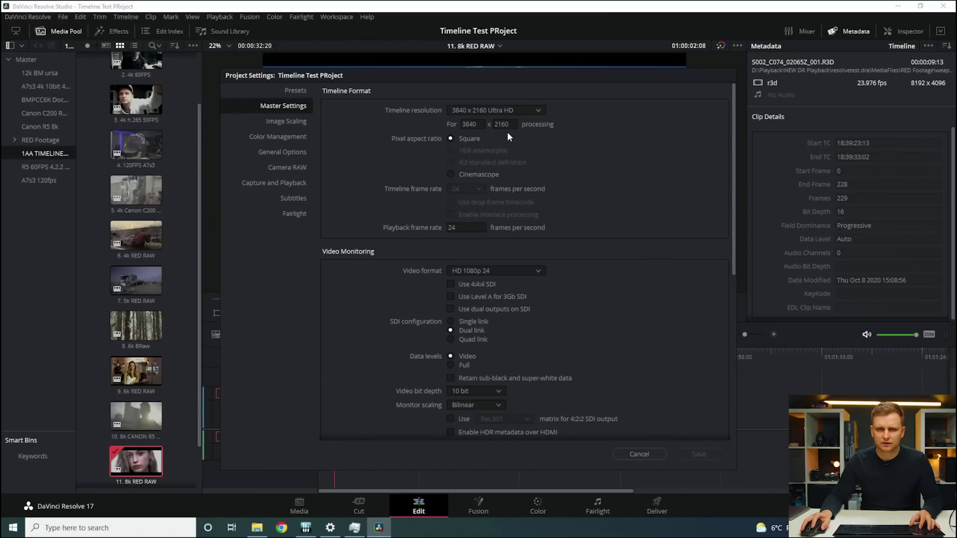
{"action": "left_click", "coordinate": [502, 107]}
{"action": "left_click", "coordinate": [498, 197]}
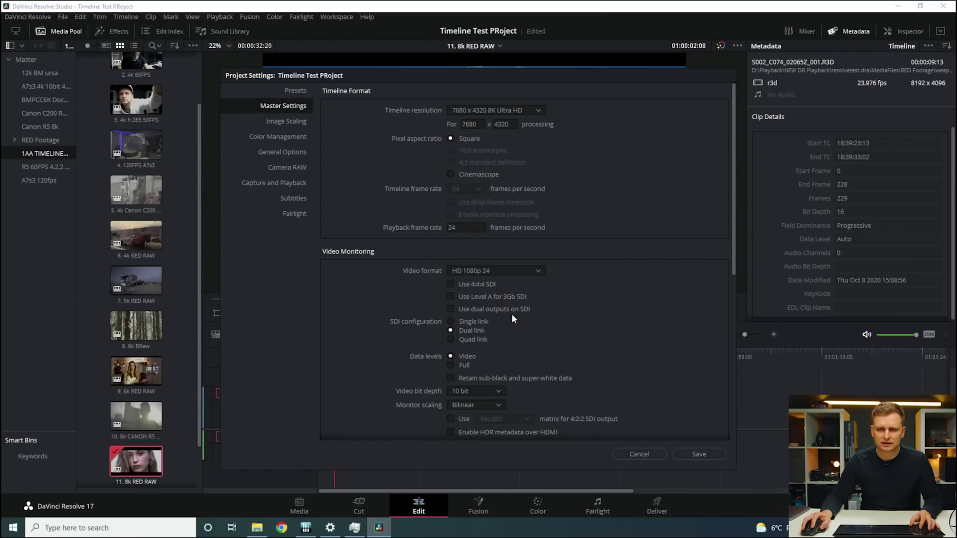
{"action": "left_click", "coordinate": [702, 455]}
Zoom into the timeline and scrub from the desert motorcycle clip to the woman portrait clip.
{"action": "left_click_drag", "start_coordinate": [341, 353], "coordinate": [415, 357]}
{"action": "key", "text": "ctrl+equal"}
{"action": "key", "text": "ctrl+equal"}
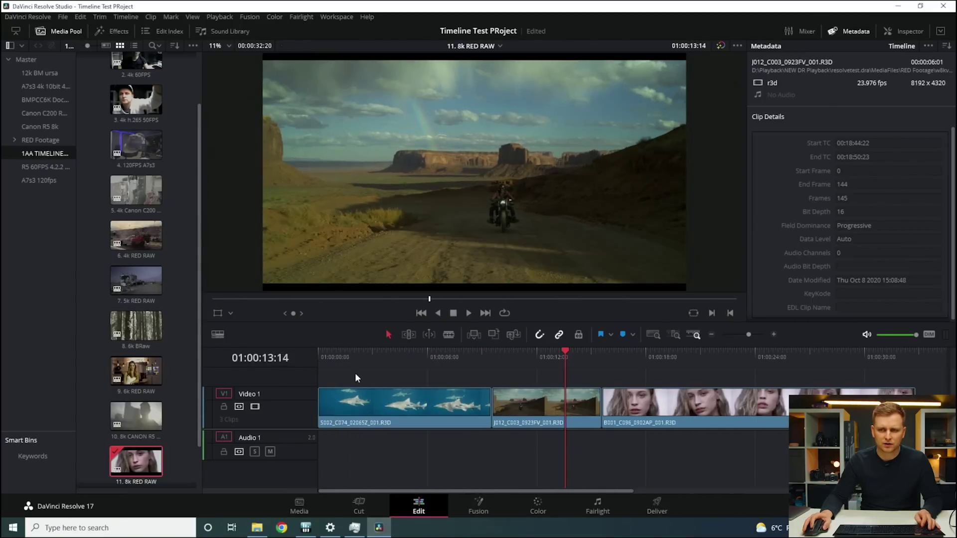
{"action": "left_click", "coordinate": [667, 351]}
{"action": "left_click_drag", "start_coordinate": [666, 351], "coordinate": [340, 371]}
Play the RED RAW clips at 8K, stop, and jump back to the shark clip.
{"action": "key", "text": "space"}
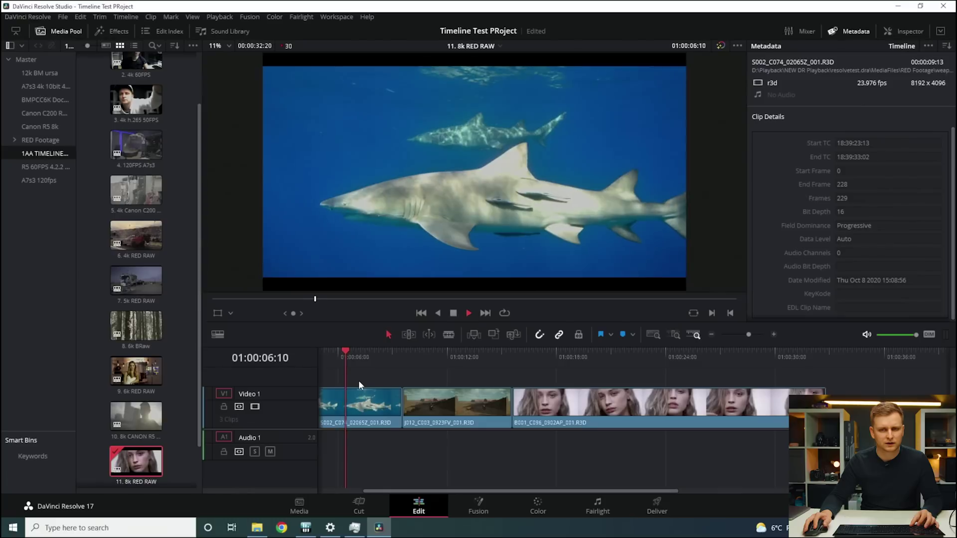
{"action": "scroll", "coordinate": [360, 383], "scroll_direction": "left", "scroll_amount": 2}
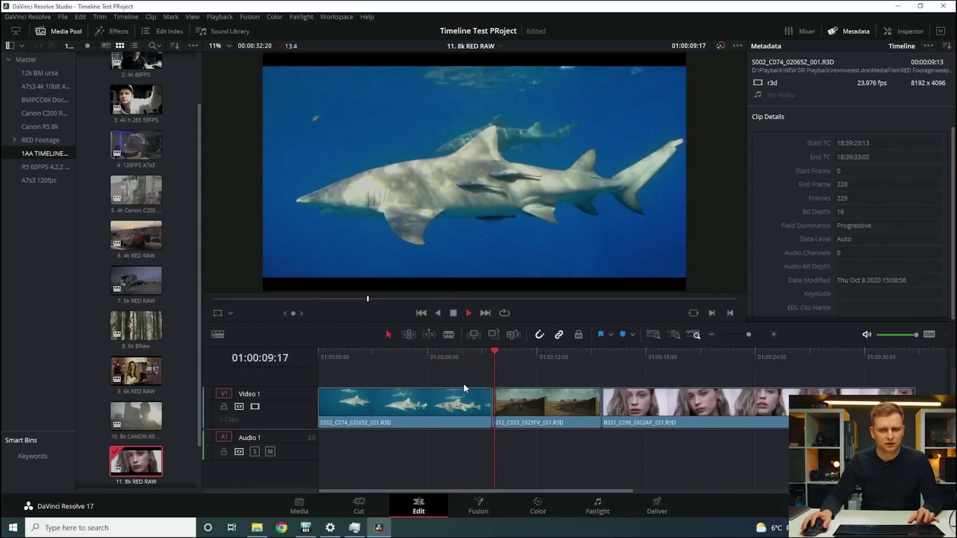
{"action": "key", "text": "space"}
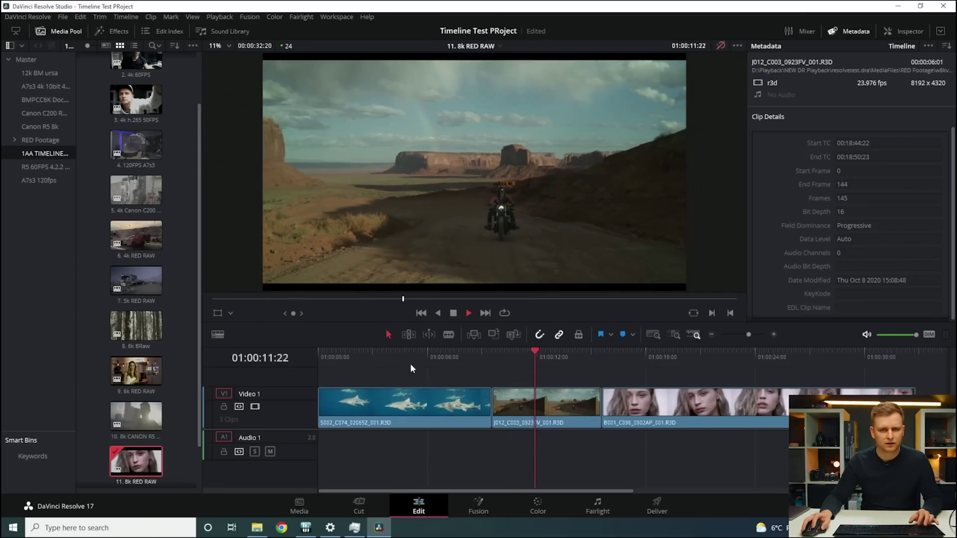
{"action": "left_click", "coordinate": [348, 351]}
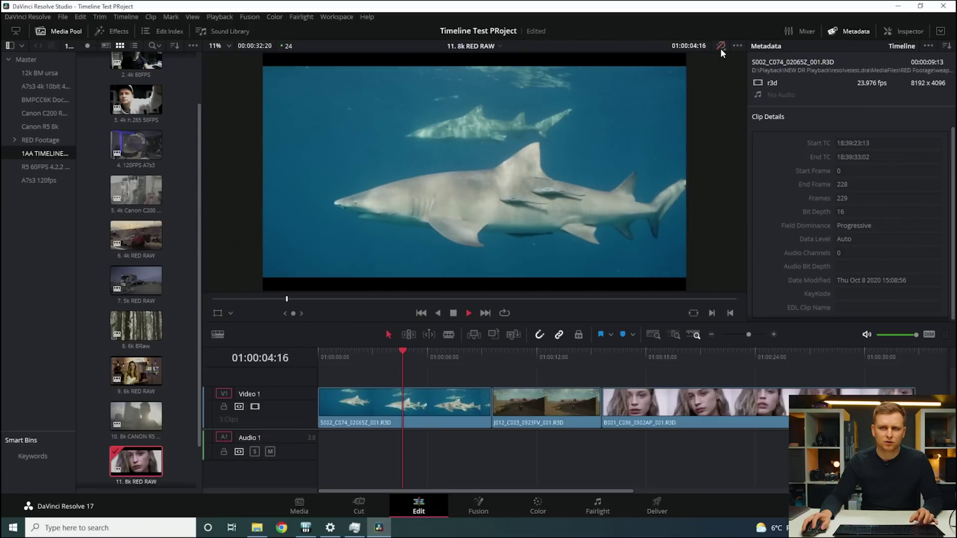
{"action": "mouse_move", "coordinate": [387, 410]}
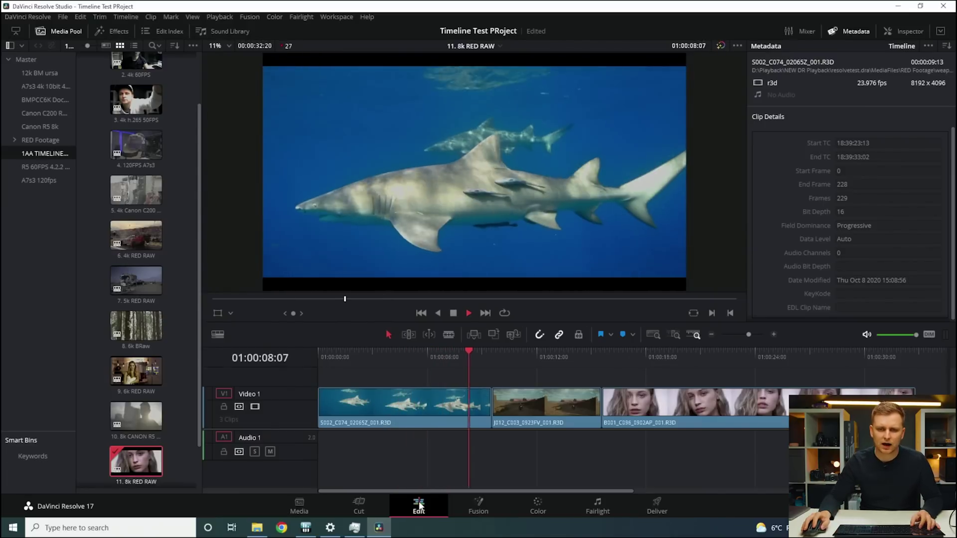
Review GPU 0 and GPU 1 load and memory usage in Task Manager, then bring up HWiNFO64.
{"action": "left_click", "coordinate": [354, 527]}
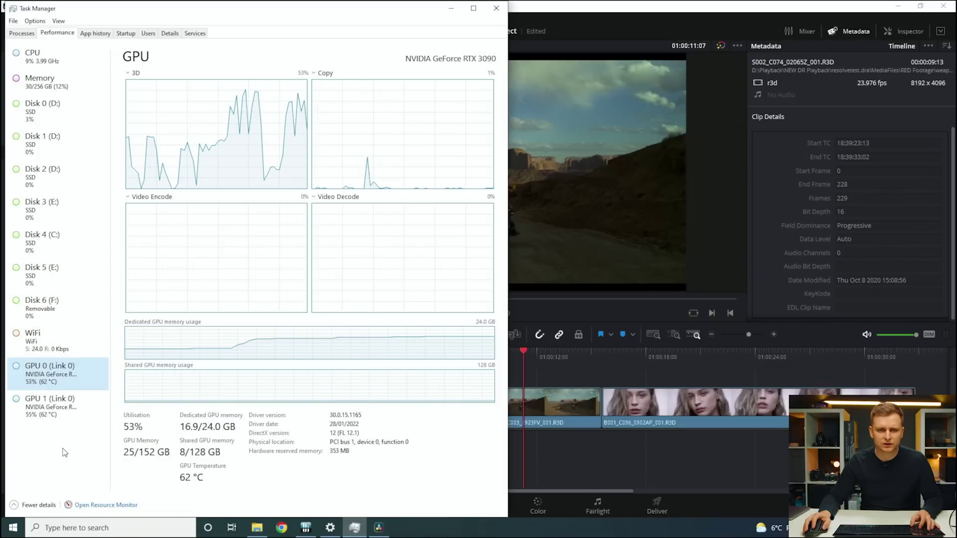
{"action": "left_click", "coordinate": [70, 406]}
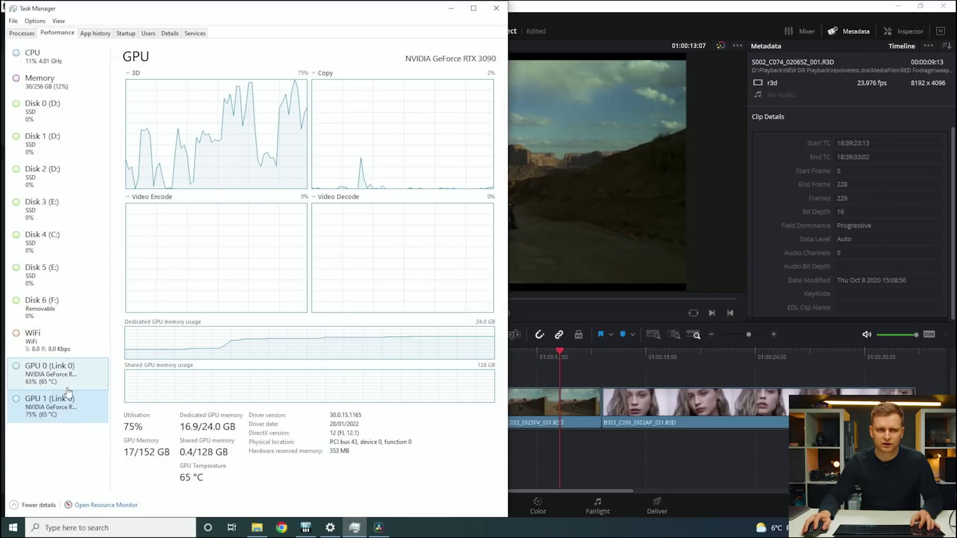
{"action": "left_click", "coordinate": [68, 388]}
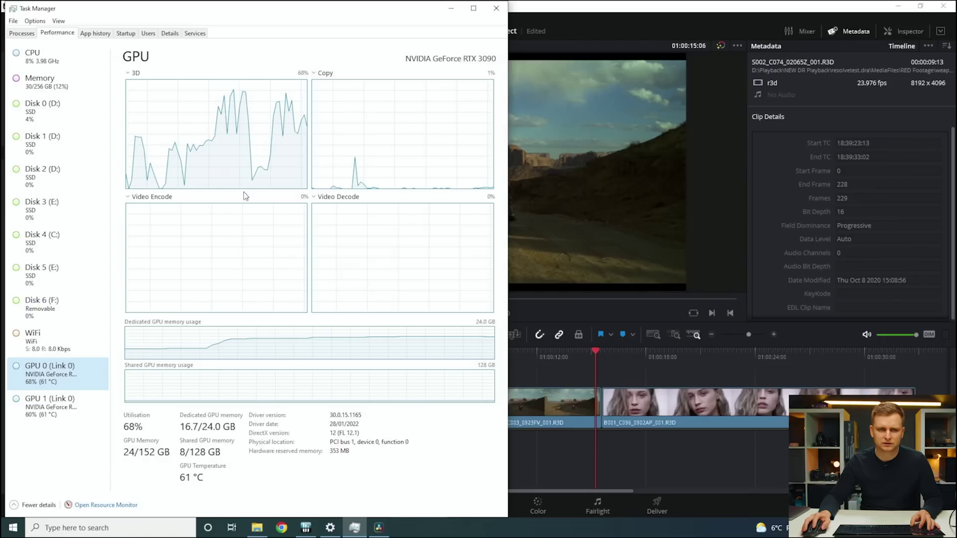
{"action": "left_click", "coordinate": [55, 82]}
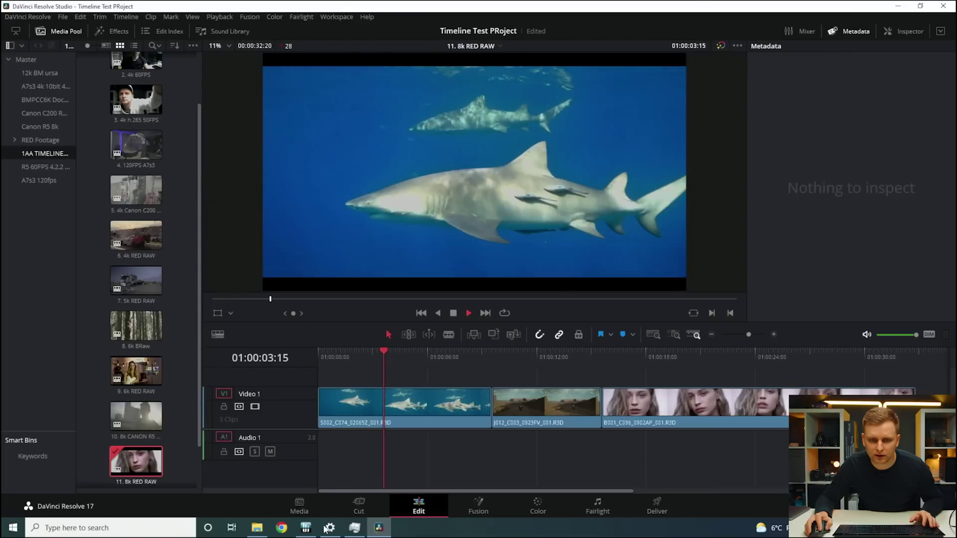
{"action": "left_click", "coordinate": [306, 529]}
Scroll through HWiNFO64's temperature, power and fan readings, then stop Resolve playback at 01:00:01:04.
{"action": "scroll", "coordinate": [757, 279], "scroll_direction": "down", "scroll_amount": 1}
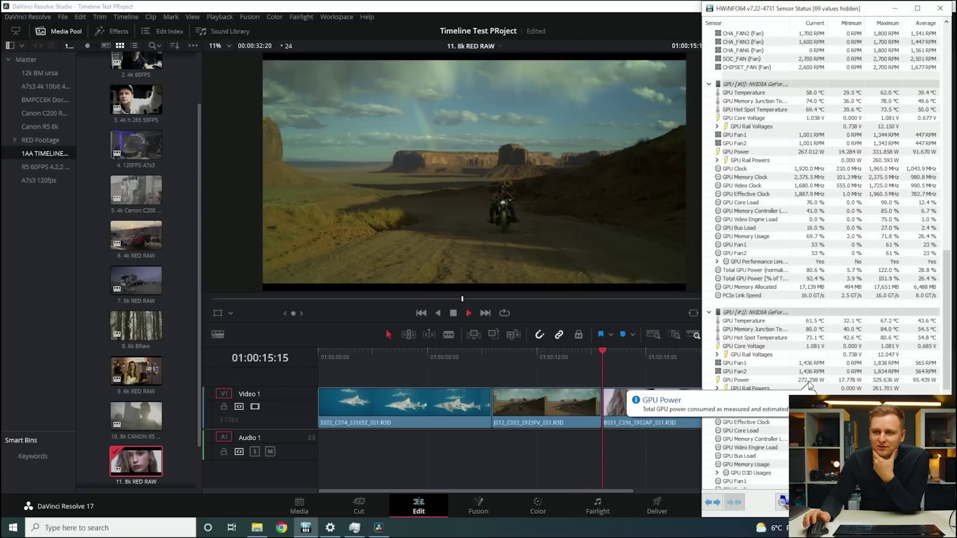
{"action": "scroll", "coordinate": [942, 227], "scroll_direction": "up", "scroll_amount": 5}
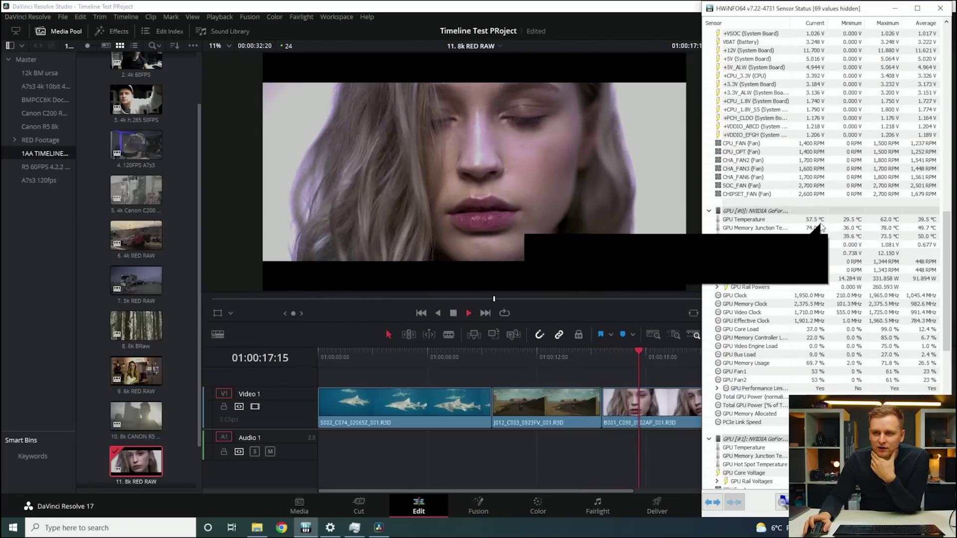
{"action": "scroll", "coordinate": [943, 222], "scroll_direction": "up", "scroll_amount": 15}
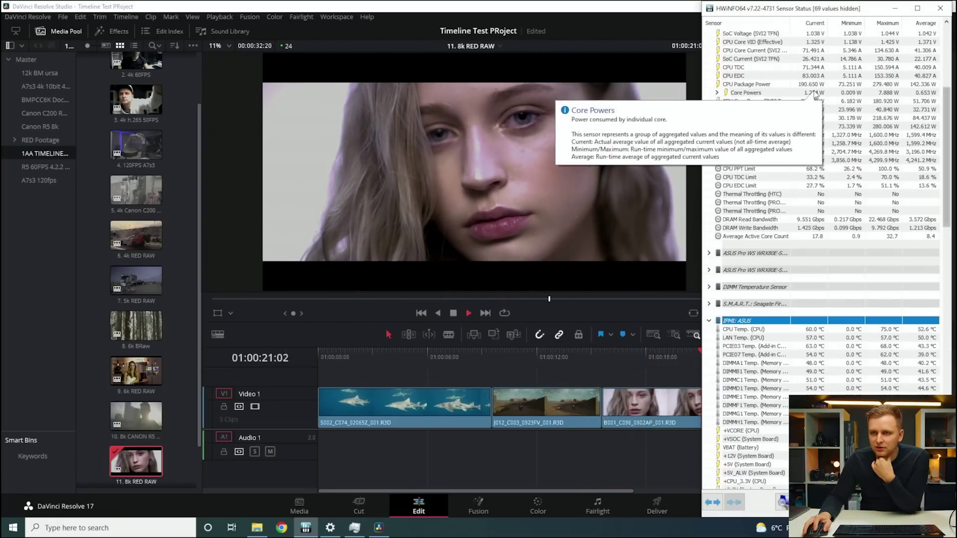
{"action": "scroll", "coordinate": [947, 224], "scroll_direction": "down", "scroll_amount": 10}
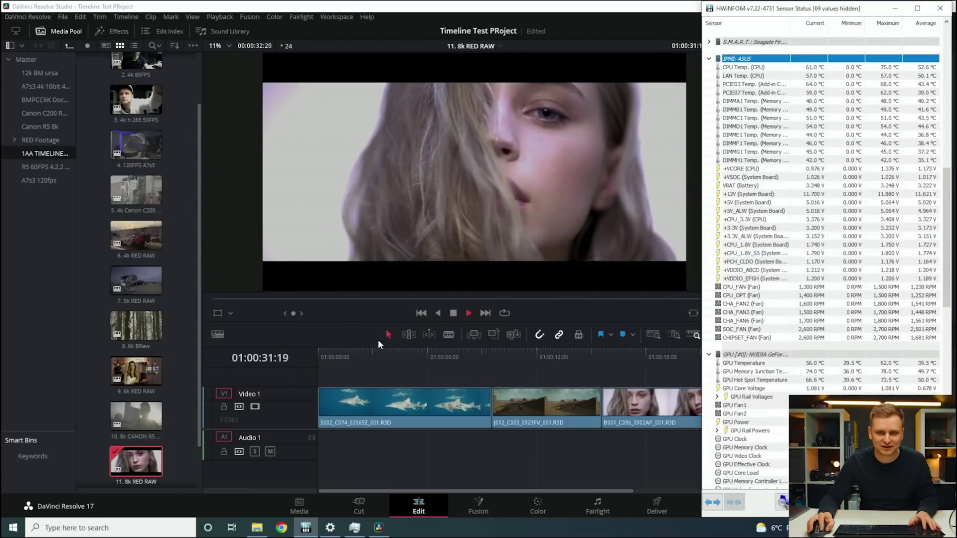
{"action": "left_click", "coordinate": [339, 350]}
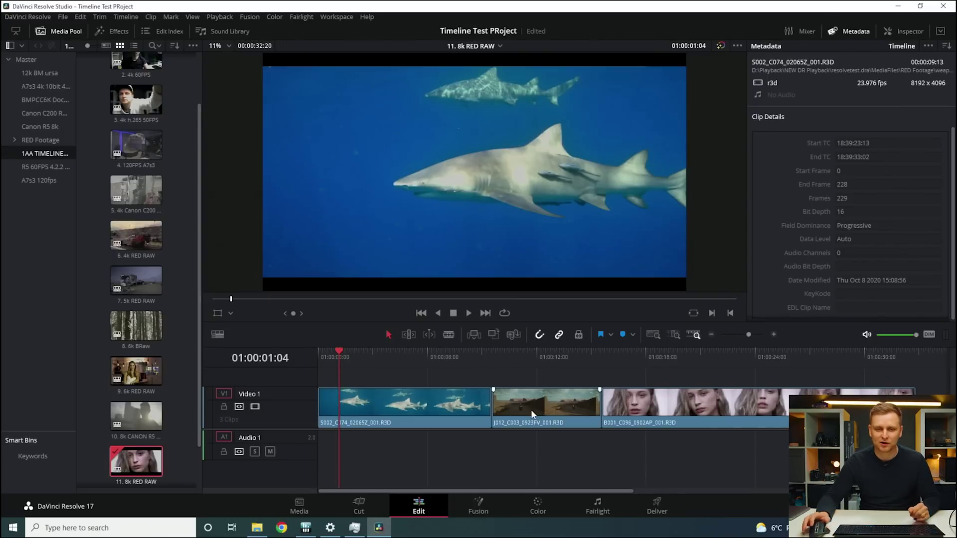
Bypass all grades in the viewer and scrub back and forth through the shark clip.
{"action": "left_click", "coordinate": [721, 45]}
{"action": "left_click_drag", "start_coordinate": [378, 352], "coordinate": [411, 390]}
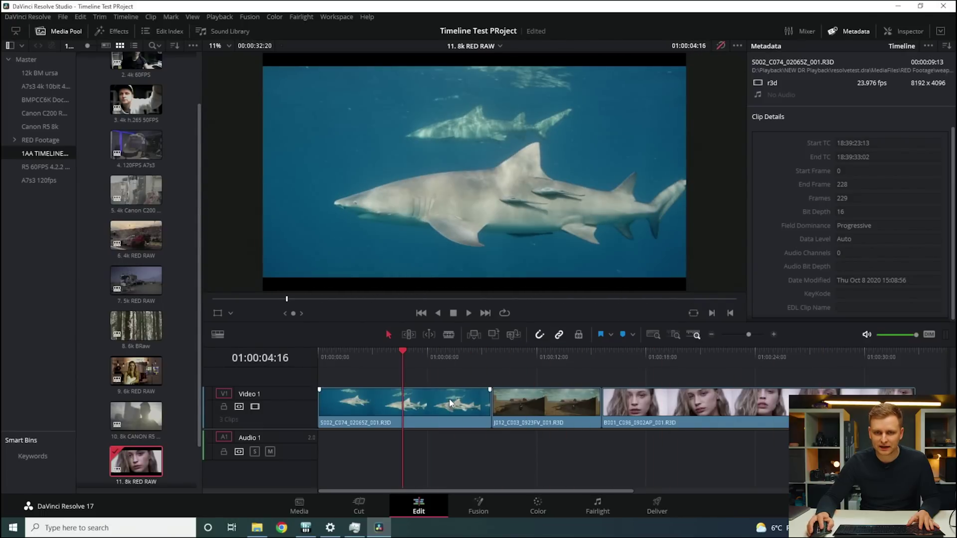
{"action": "mouse_move", "coordinate": [406, 351]}
{"action": "left_mouse_down"}
{"action": "mouse_move", "coordinate": [362, 349]}
{"action": "mouse_move", "coordinate": [390, 354]}
{"action": "left_mouse_up"}
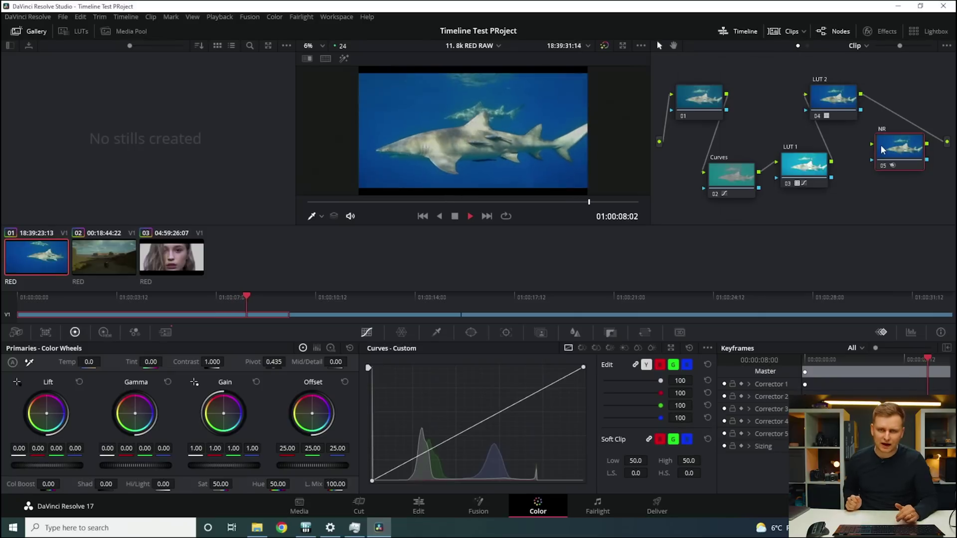
Compare the motorcycle and shark clip grades on the Color page, then return to the Edit page.
{"action": "key", "text": "Down"}
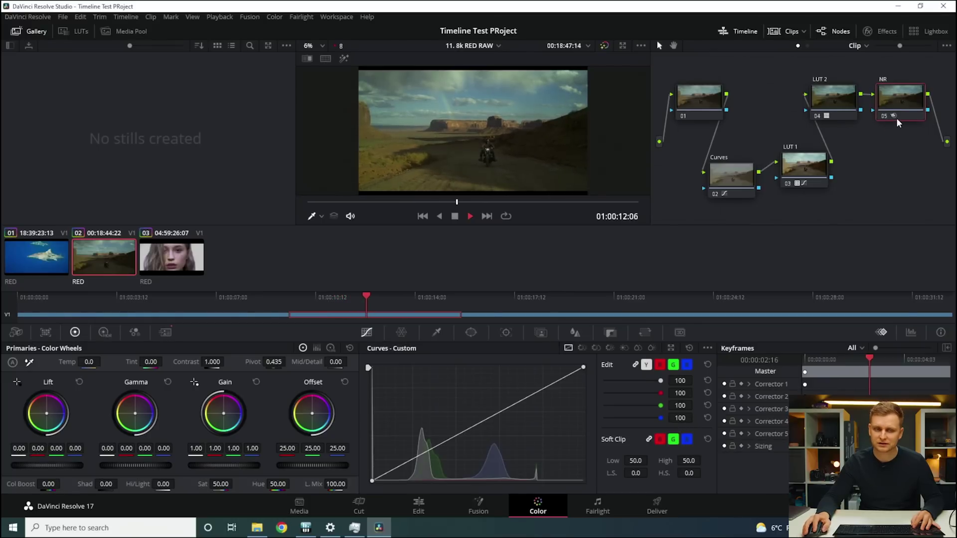
{"action": "key", "text": "Up"}
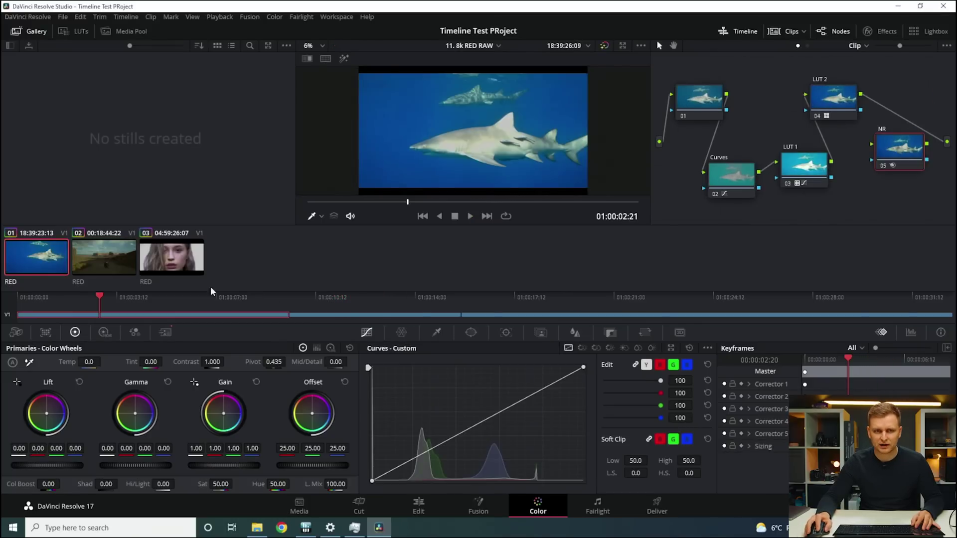
{"action": "left_click_drag", "start_coordinate": [90, 310], "coordinate": [146, 314]}
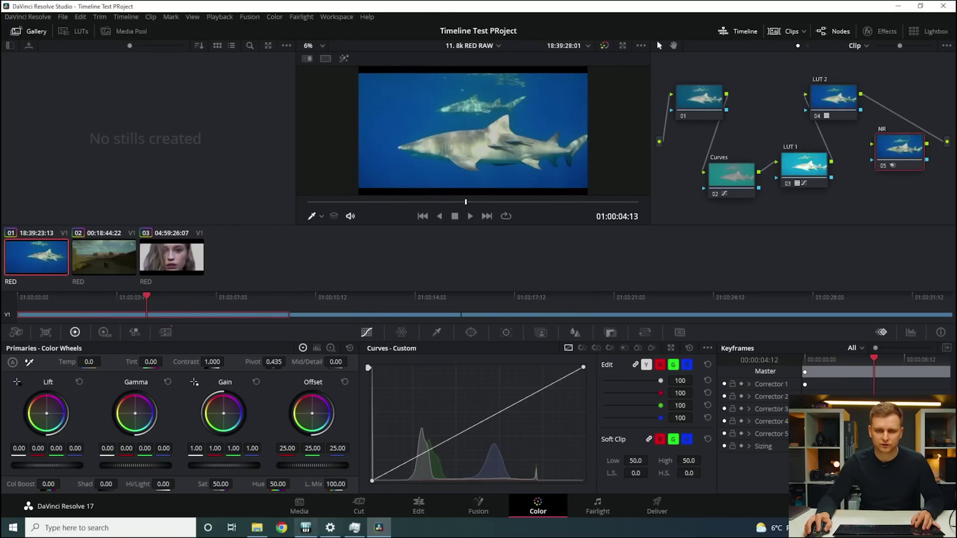
{"action": "left_click", "coordinate": [419, 509]}
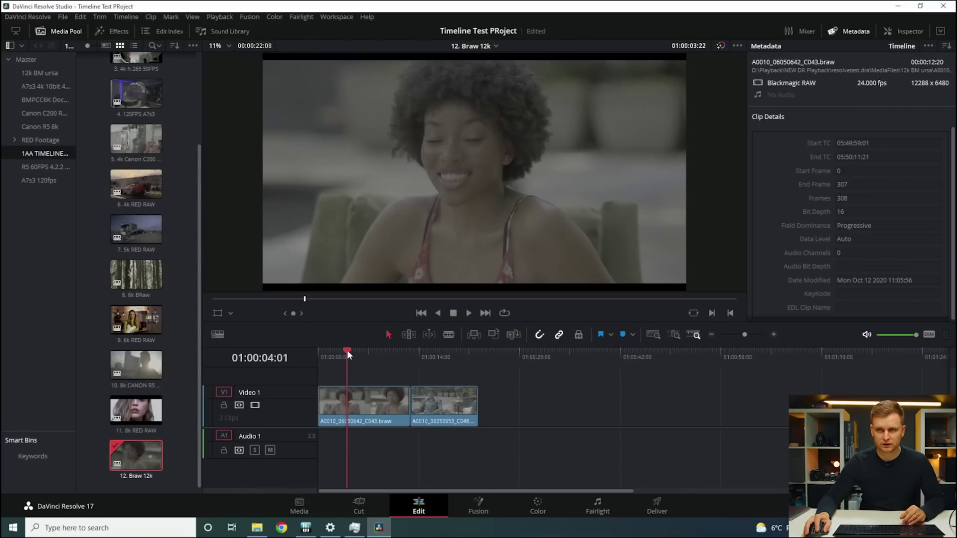
Play the 12K Blackmagic RAW timeline from the start, stop, then restart playback near the beginning.
{"action": "left_click_drag", "start_coordinate": [361, 355], "coordinate": [318, 348]}
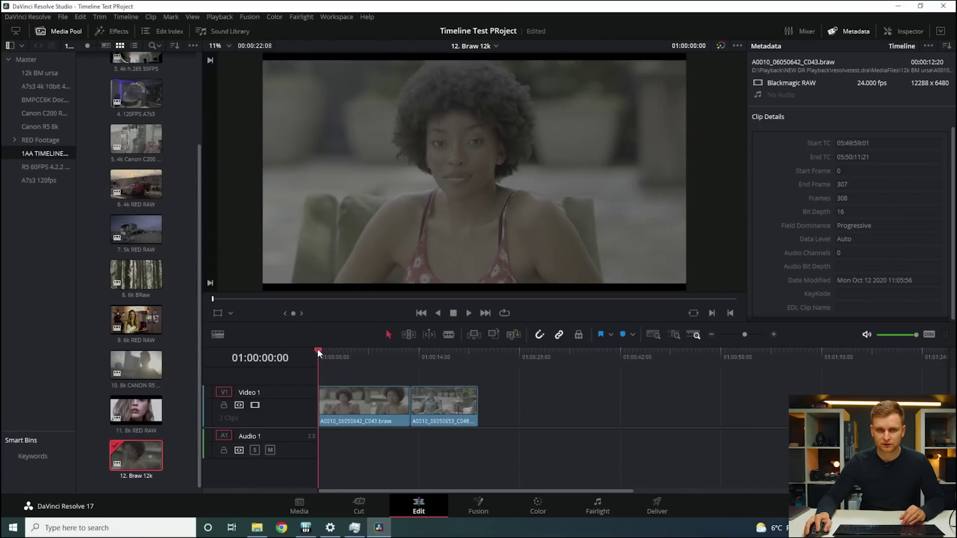
{"action": "key", "text": "space"}
{"action": "left_click", "coordinate": [353, 399]}
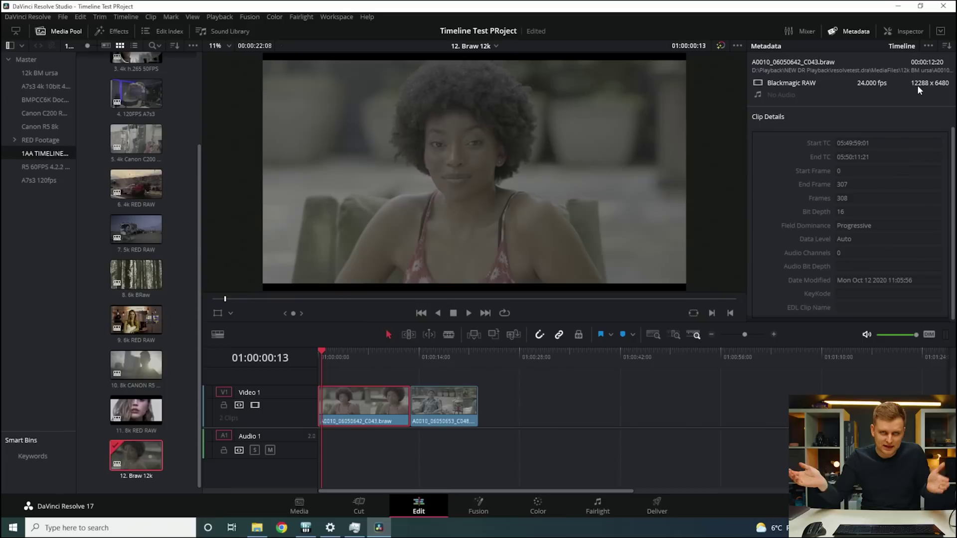
{"action": "left_click", "coordinate": [321, 350]}
{"action": "key", "text": "space"}
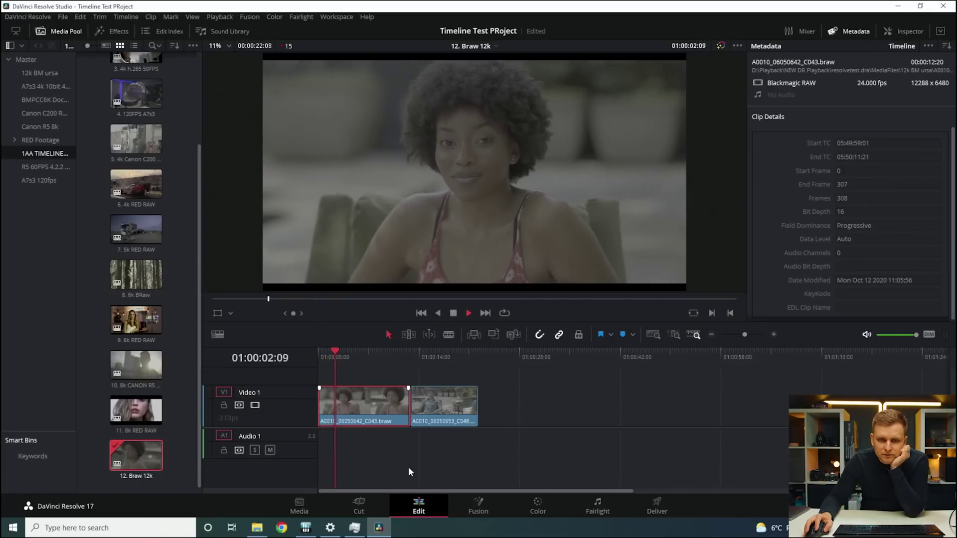
{"action": "mouse_move", "coordinate": [362, 534]}
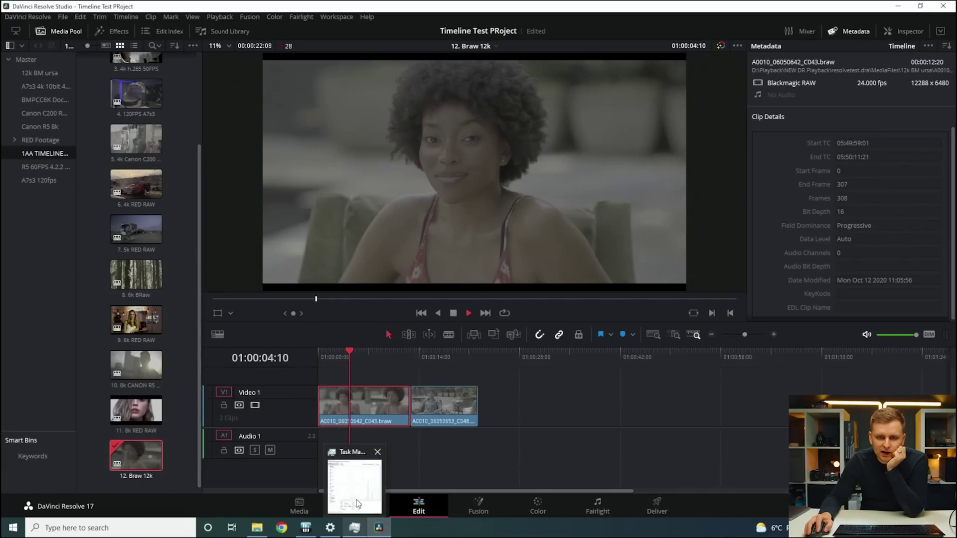
{"action": "mouse_move", "coordinate": [356, 493]}
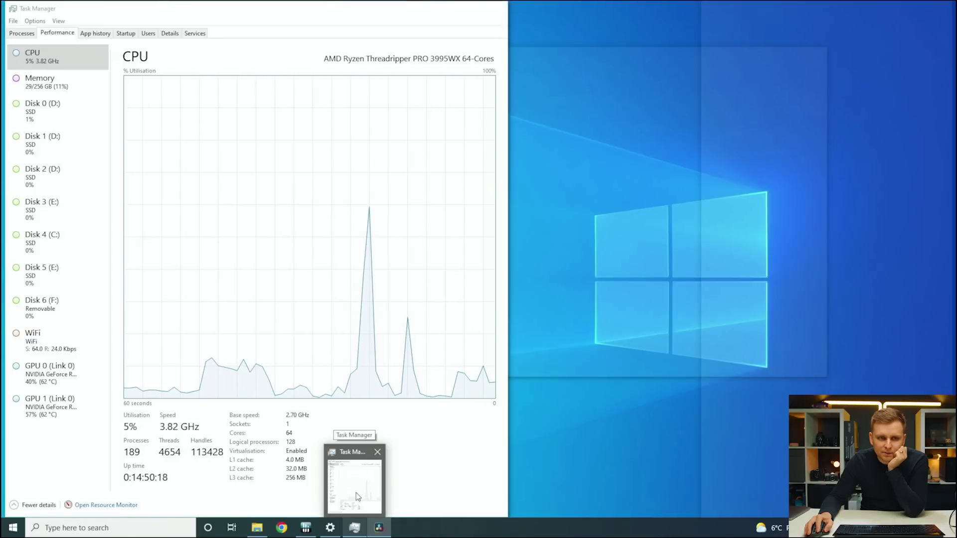
Check the GPU 0 and GPU 1 RTX 3090 pages in Task Manager, ending on GPU 1 (22.9/24.0 GB, 0%).
{"action": "left_click", "coordinate": [356, 492]}
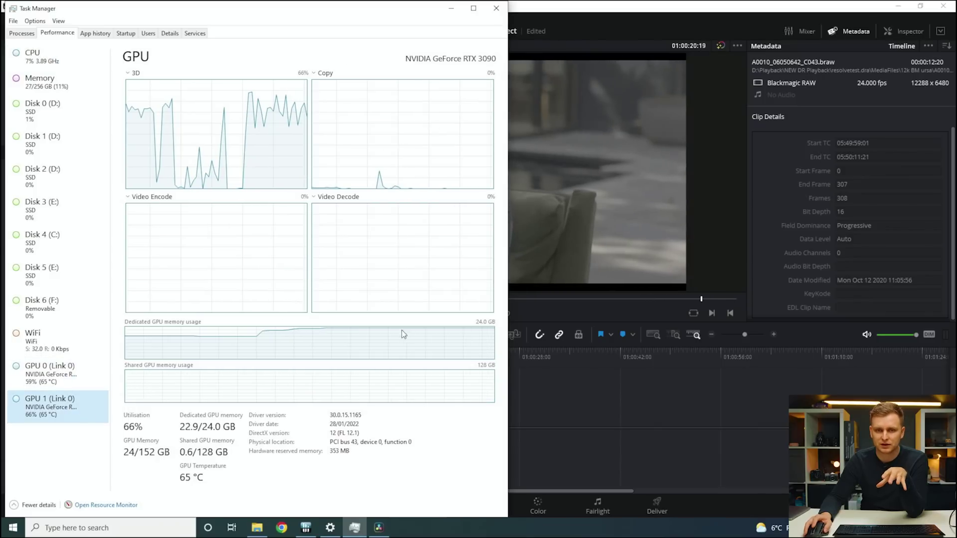
{"action": "key", "text": "Up"}
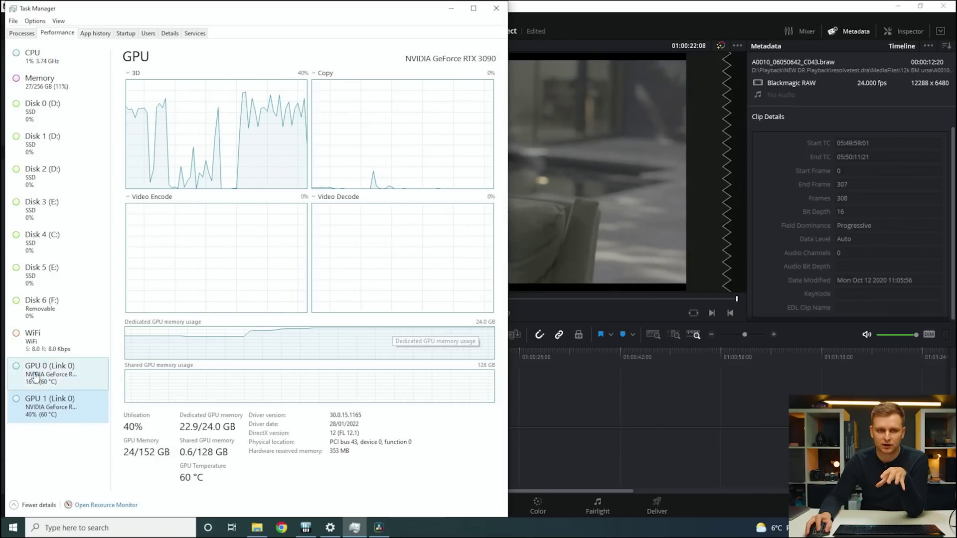
{"action": "left_click", "coordinate": [88, 406]}
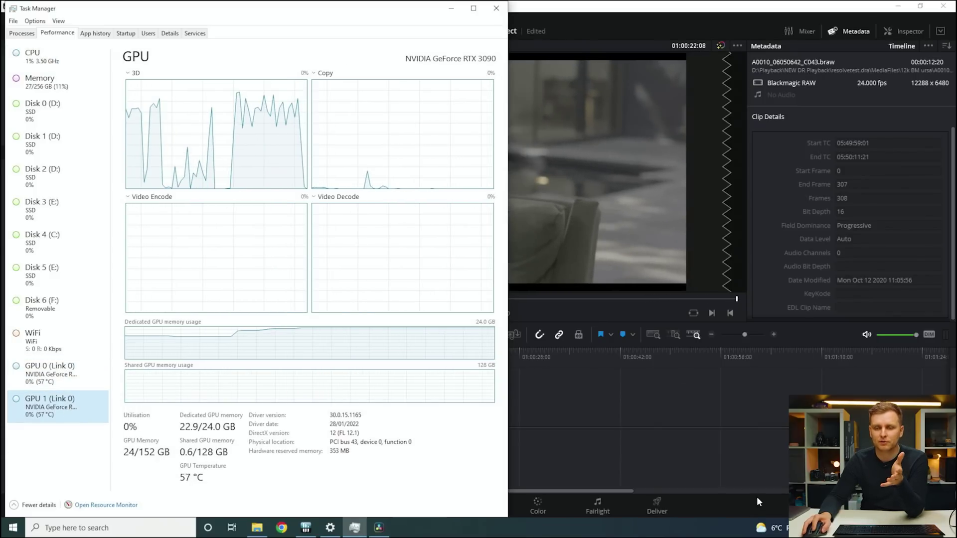
Scrub into the first 12K BRAW clip, play it through, and stop at 01:00:07:10.
{"action": "left_click", "coordinate": [676, 437]}
{"action": "left_click_drag", "start_coordinate": [359, 352], "coordinate": [337, 378]}
{"action": "key", "text": "space"}
{"action": "key", "text": "space"}
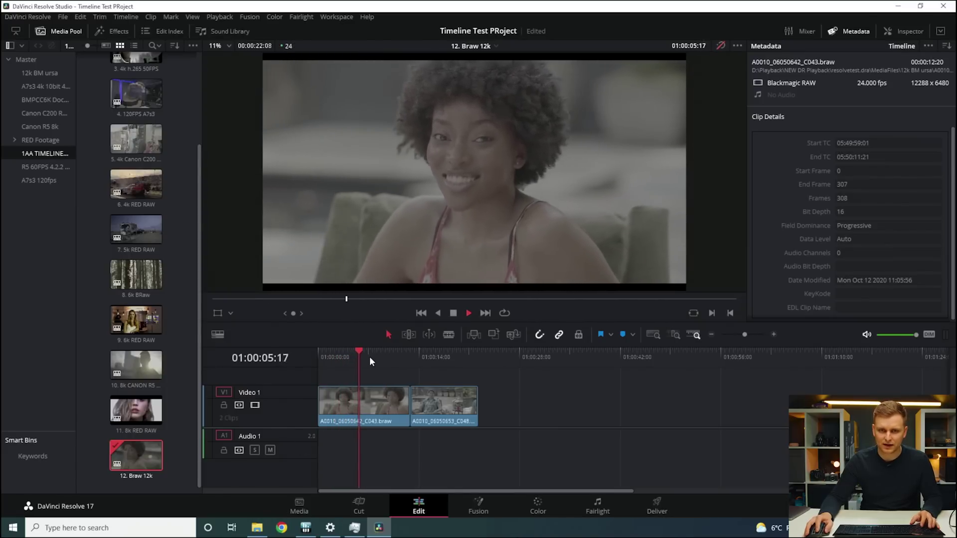
{"action": "left_click_drag", "start_coordinate": [369, 357], "coordinate": [346, 365]}
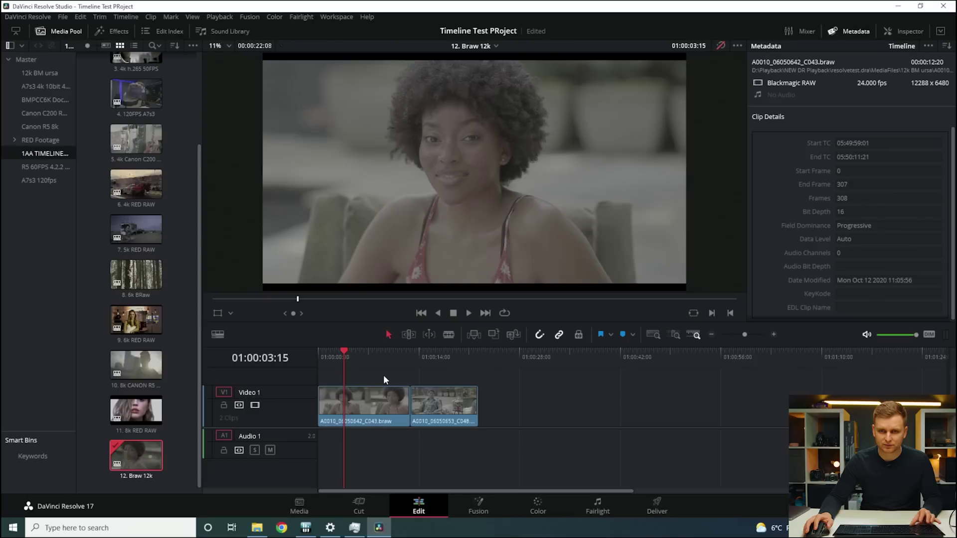
{"action": "key", "text": "space"}
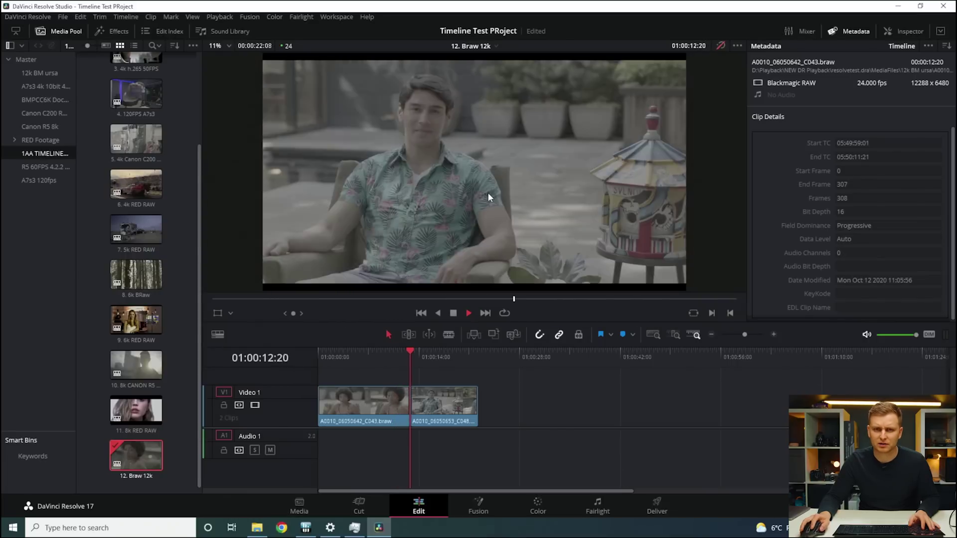
{"action": "left_click", "coordinate": [371, 352]}
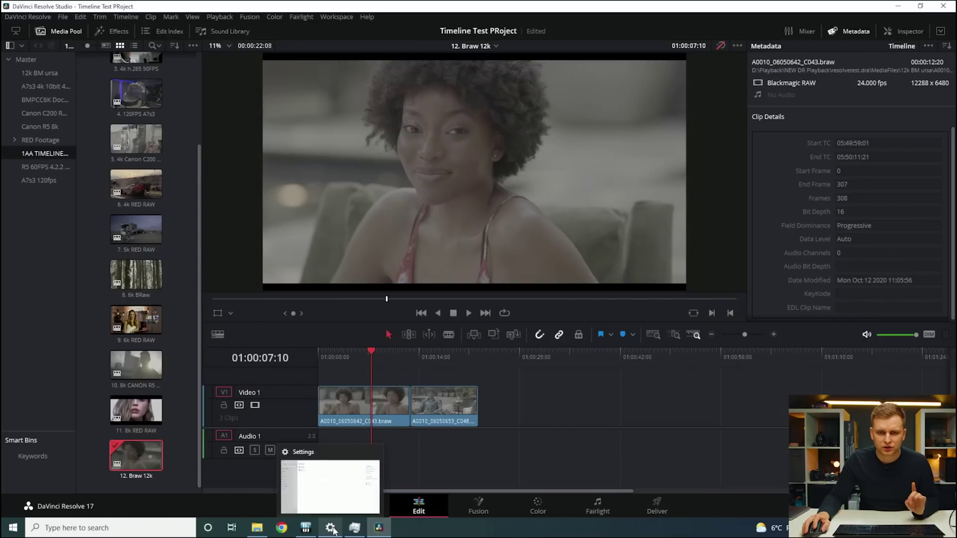
Scan HWiNFO64's sensor list for the GPU and CPU Node temperature, power and fan readings.
{"action": "left_click", "coordinate": [306, 528]}
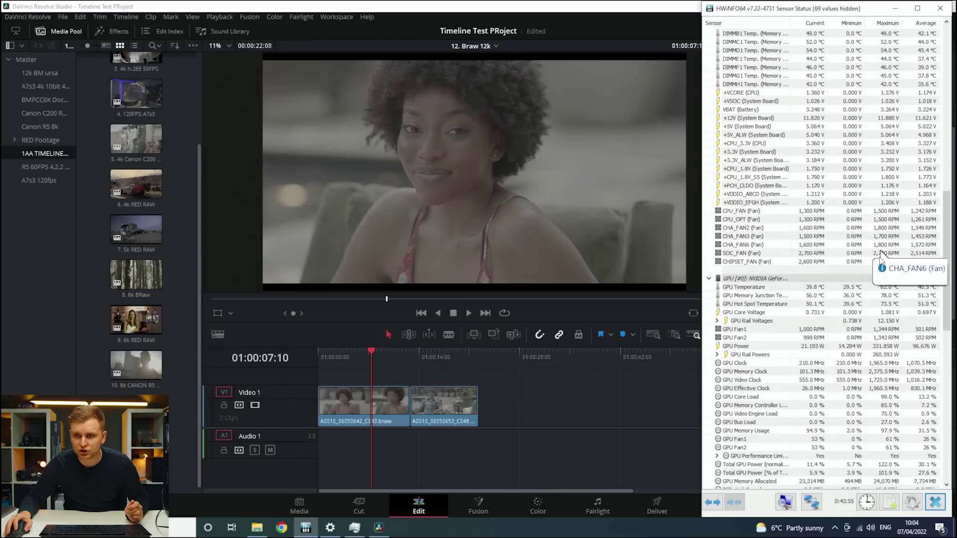
{"action": "scroll", "coordinate": [883, 294], "scroll_direction": "down", "scroll_amount": 5}
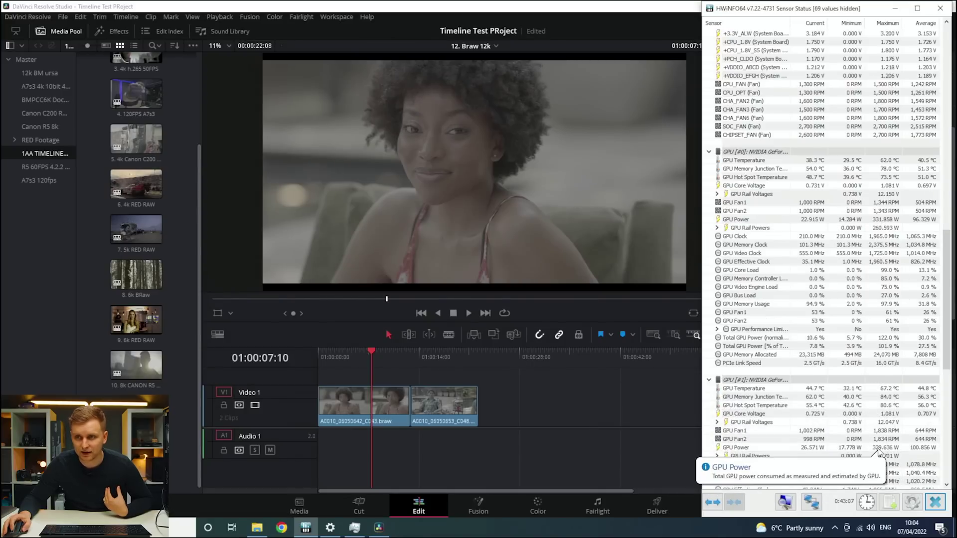
{"action": "scroll", "coordinate": [878, 451], "scroll_direction": "up", "scroll_amount": 10}
{"action": "scroll", "coordinate": [781, 172], "scroll_direction": "up", "scroll_amount": 15}
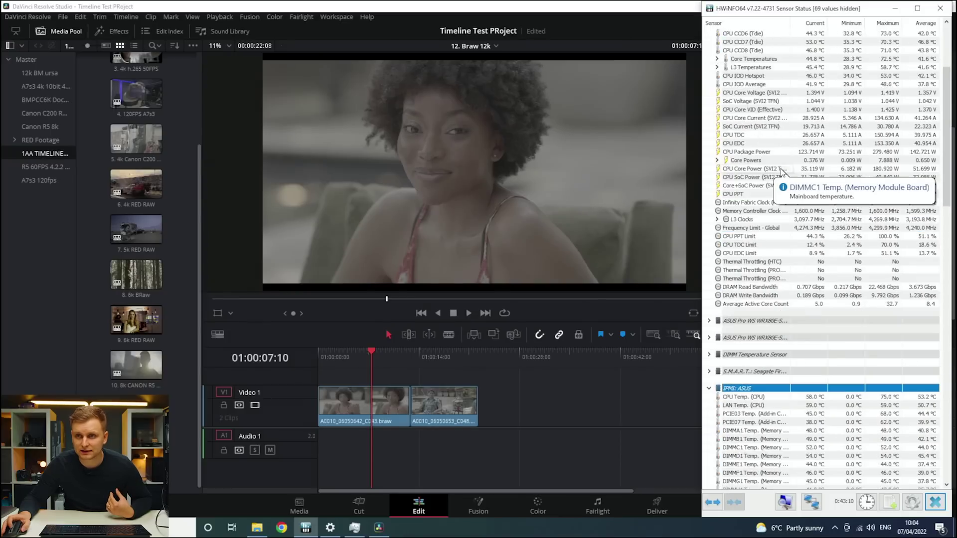